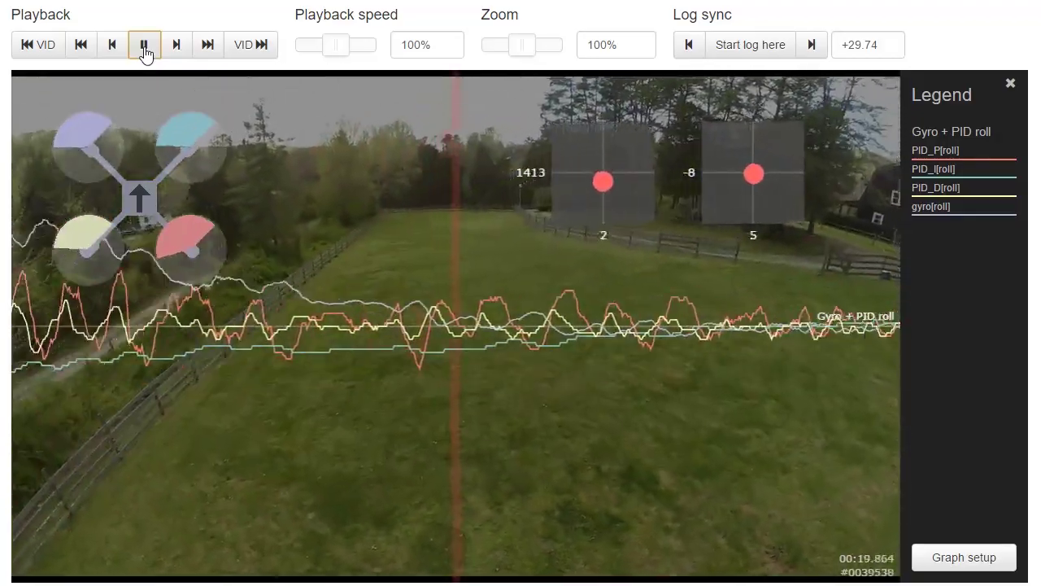
# Pause playback and scrub the log back to about 00:17.2, where roll P-term swings hardest.
pyautogui.click(145, 47)
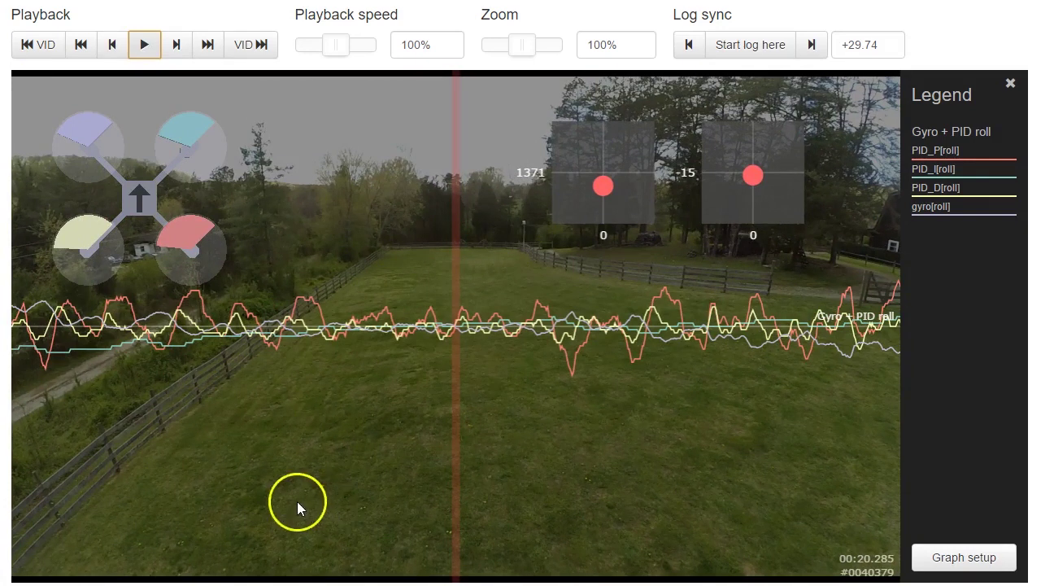
pyautogui.moveTo(285, 499); pyautogui.dragTo(962, 453)
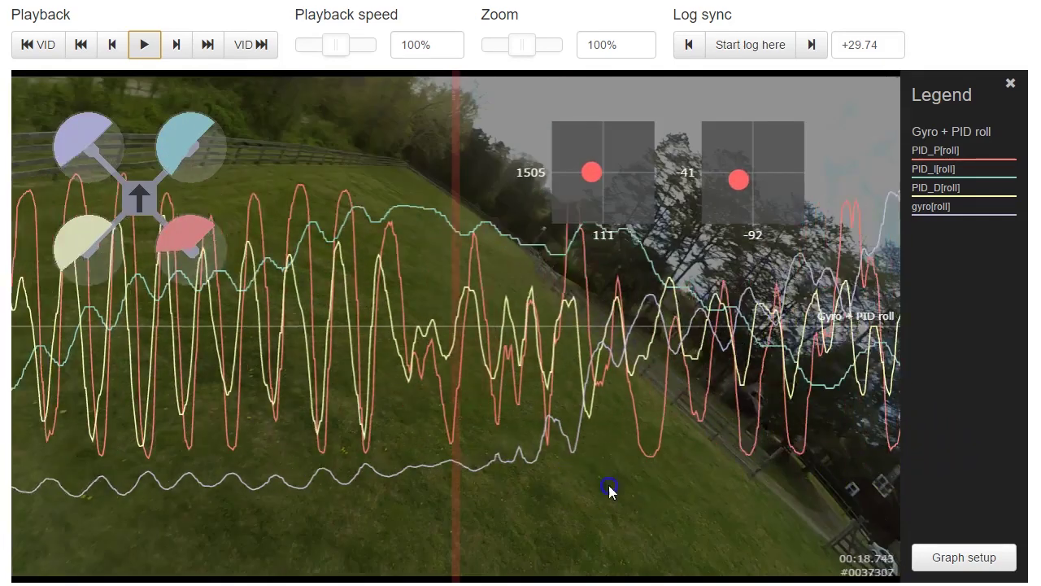
pyautogui.moveTo(609, 491); pyautogui.dragTo(744, 479)
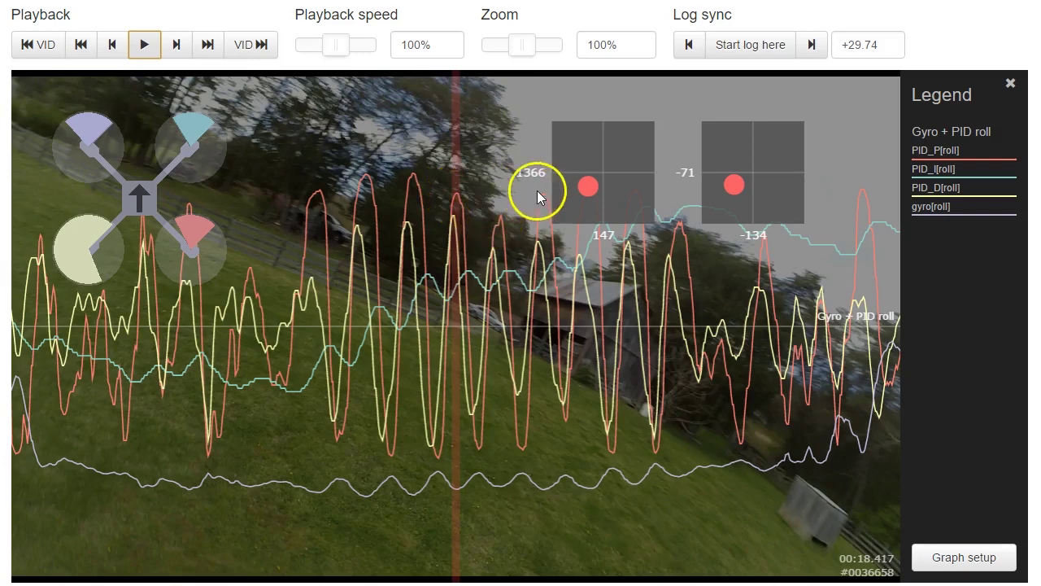
pyautogui.moveTo(359, 358); pyautogui.dragTo(336, 361)
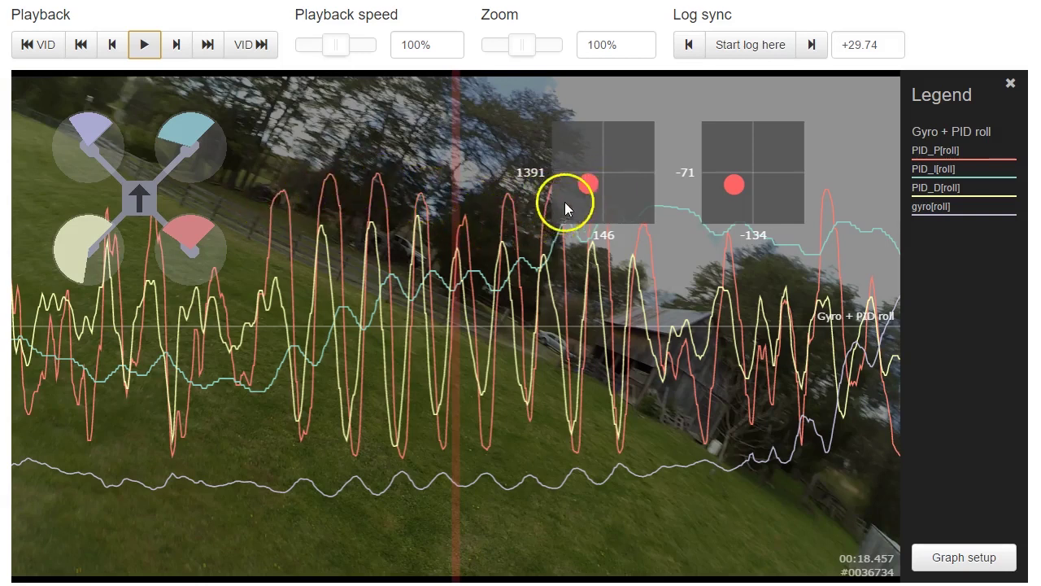
pyautogui.moveTo(342, 385); pyautogui.dragTo(430, 379)
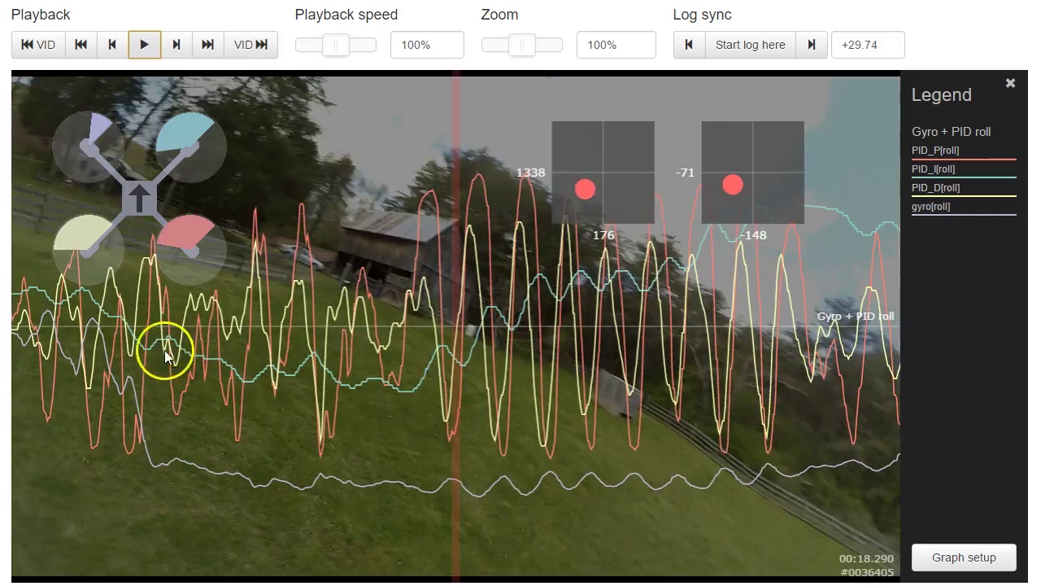
pyautogui.moveTo(169, 363); pyautogui.dragTo(682, 399)
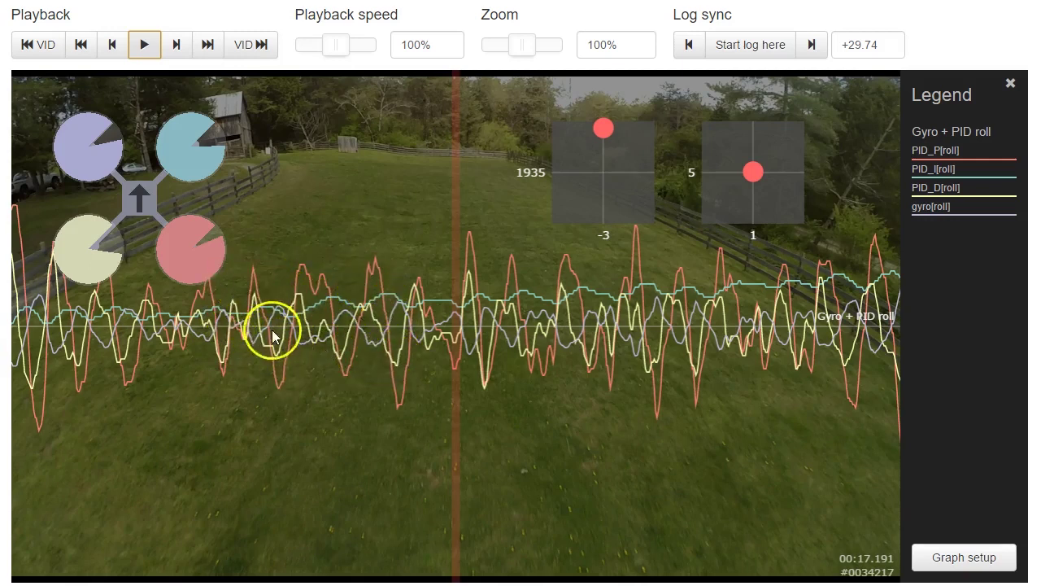
# Scrub the log back in stages from 00:16.7 to 00:09.6, onto a dense roll P/D burst.
pyautogui.moveTo(476, 366); pyautogui.dragTo(830, 372)
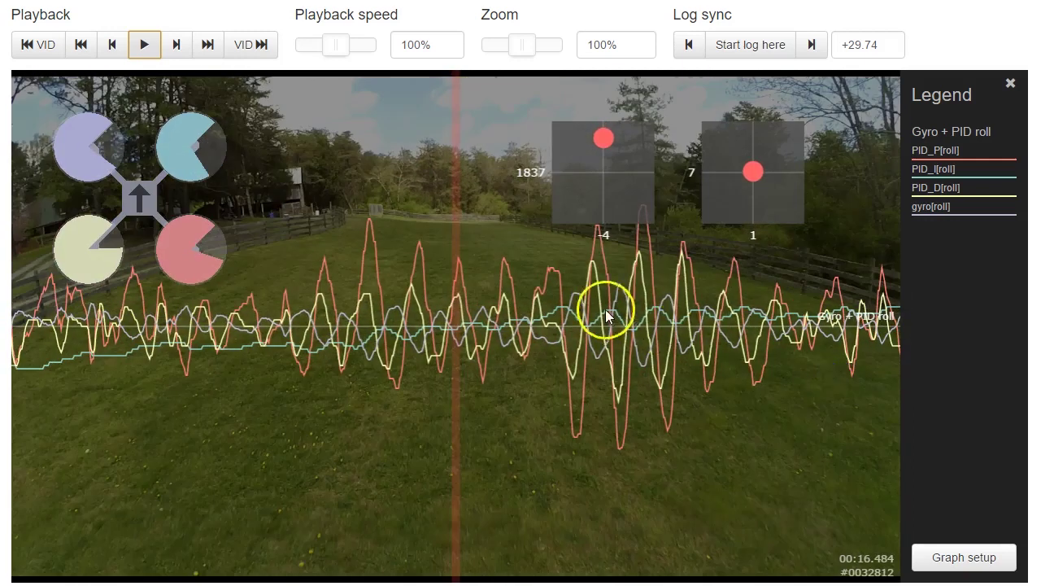
pyautogui.moveTo(321, 298); pyautogui.dragTo(1006, 402)
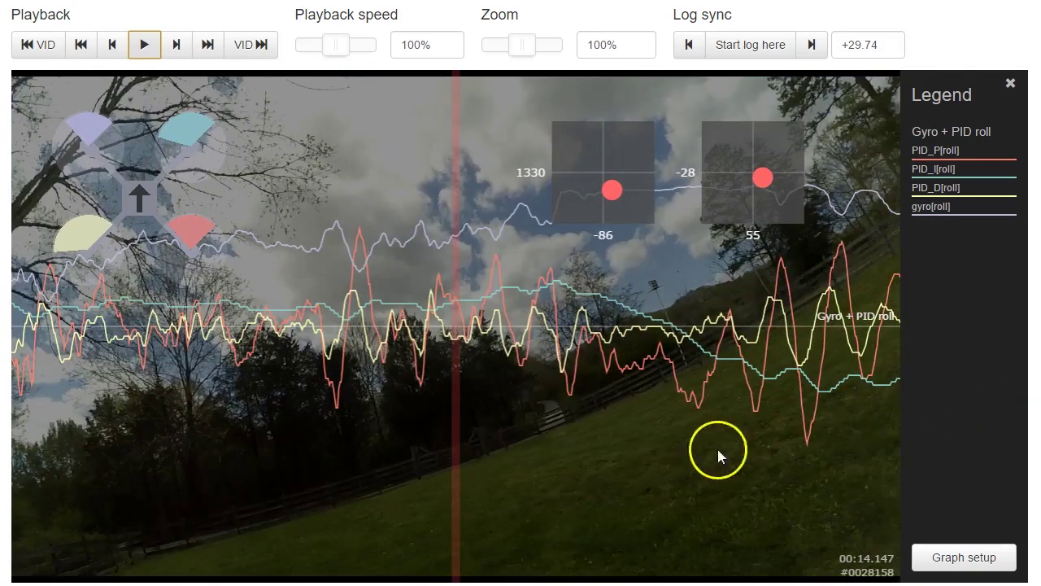
pyautogui.moveTo(453, 429); pyautogui.dragTo(809, 441)
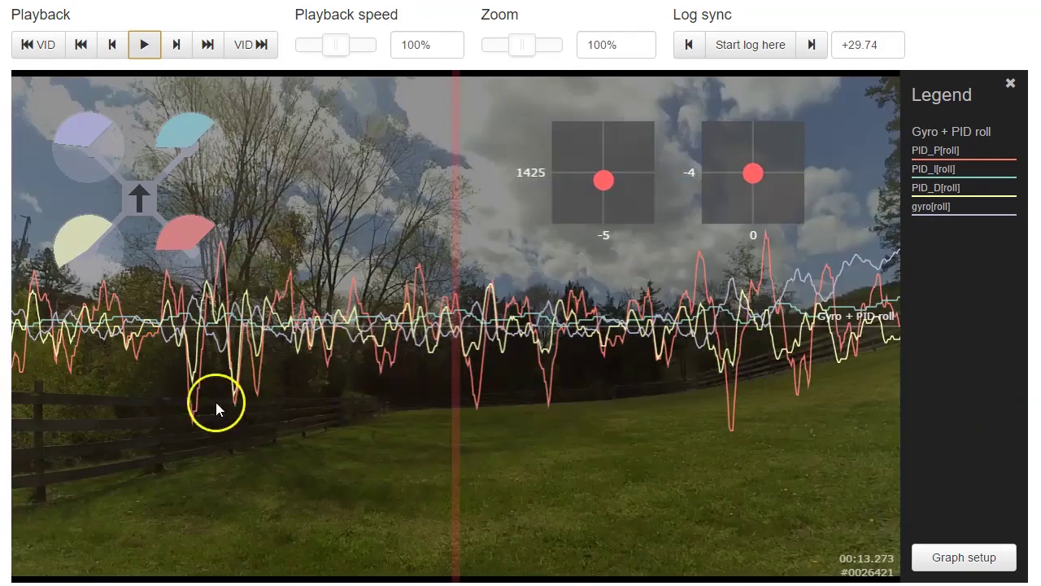
pyautogui.moveTo(214, 402); pyautogui.dragTo(515, 384)
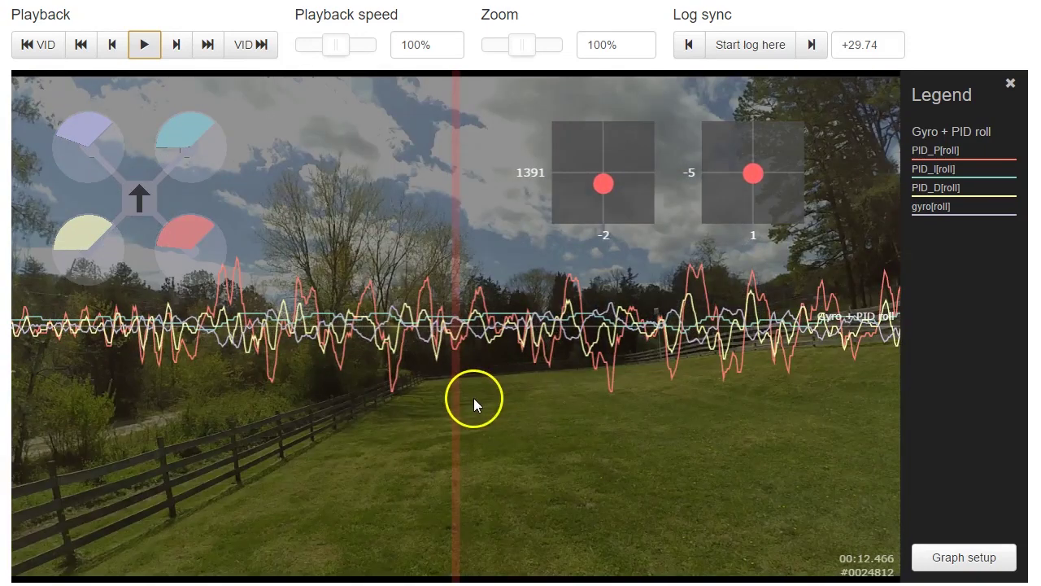
pyautogui.moveTo(357, 422); pyautogui.dragTo(802, 435)
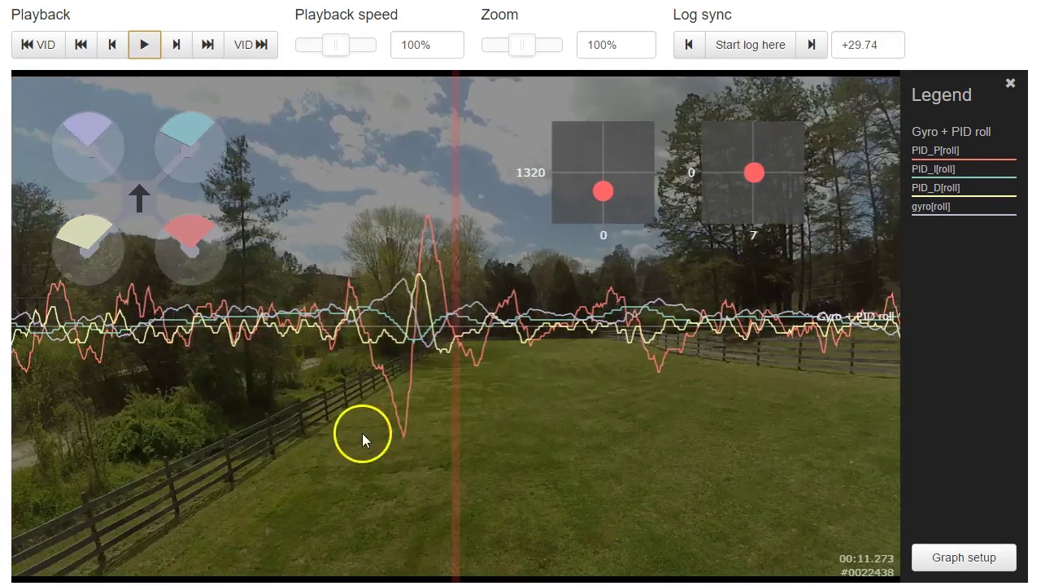
pyautogui.moveTo(363, 432); pyautogui.dragTo(1033, 413)
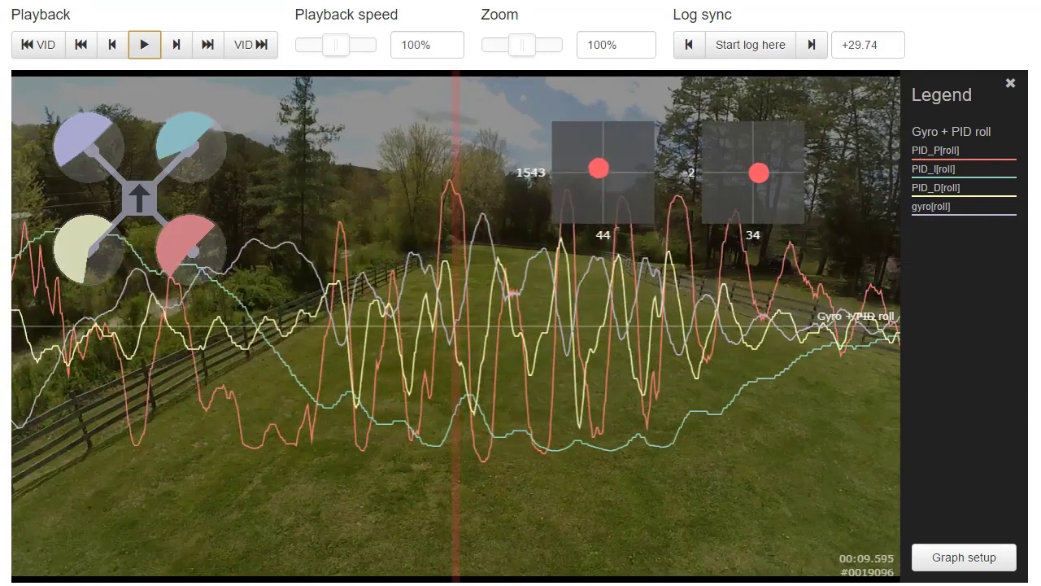
pyautogui.moveTo(757, 350); pyautogui.dragTo(821, 349)
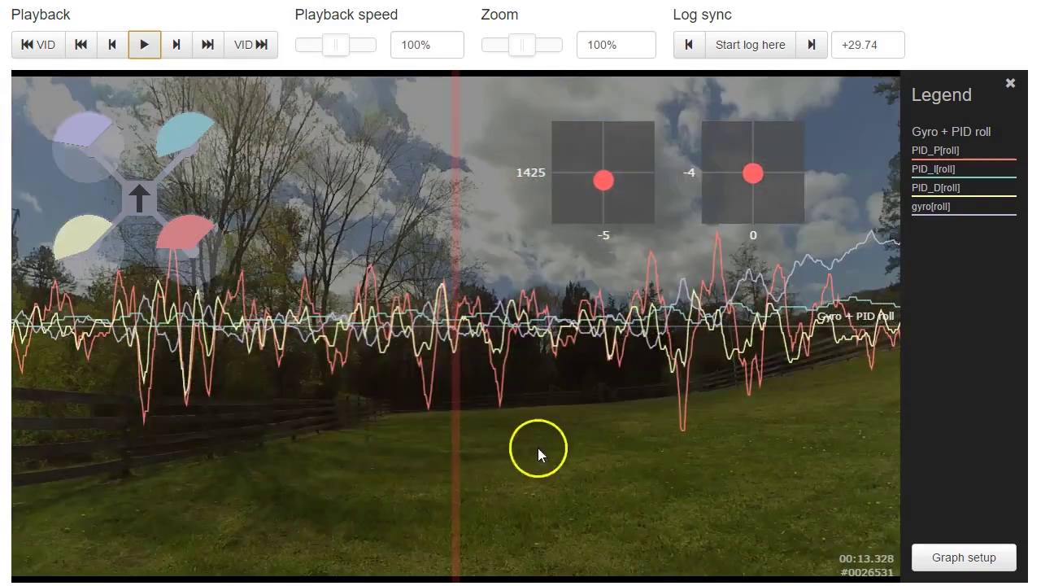
# Scrub the log to the roll oscillation around 00:18.
pyautogui.moveTo(537, 447); pyautogui.dragTo(46, 440)
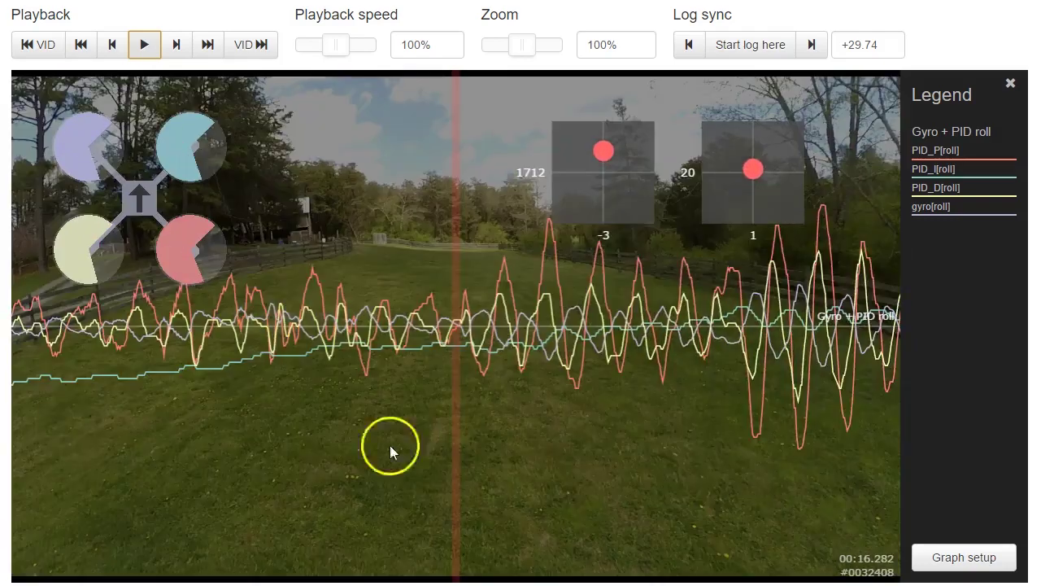
pyautogui.click(657, 466)
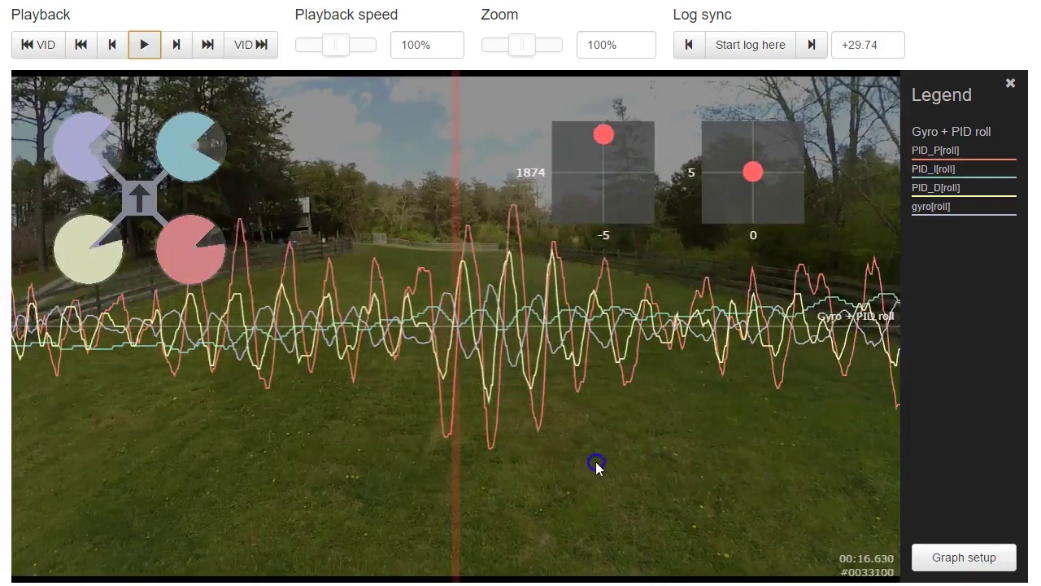
pyautogui.moveTo(595, 465); pyautogui.dragTo(341, 517)
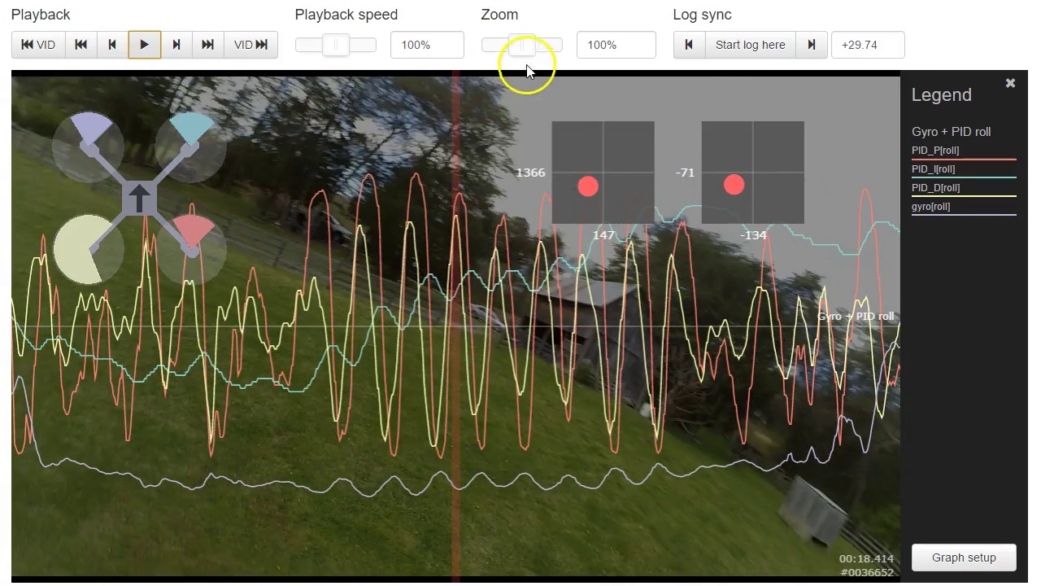
# Zoom the graph's time axis in to 740%.
pyautogui.moveTo(524, 46); pyautogui.dragTo(553, 49)
pyautogui.moveTo(530, 139); pyautogui.dragTo(472, 421)
pyautogui.click(500, 415)
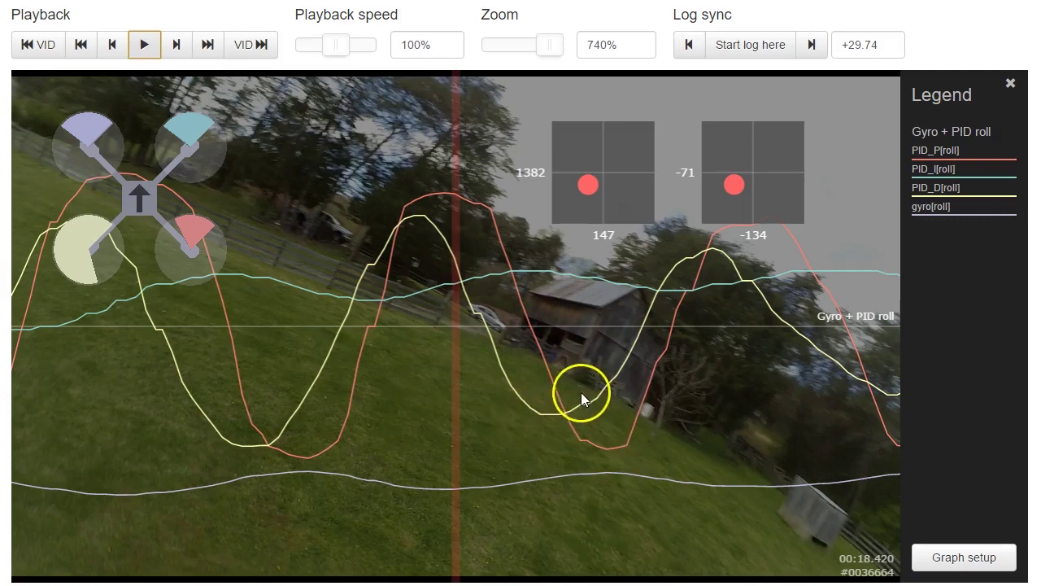
pyautogui.moveTo(581, 392); pyautogui.dragTo(425, 389)
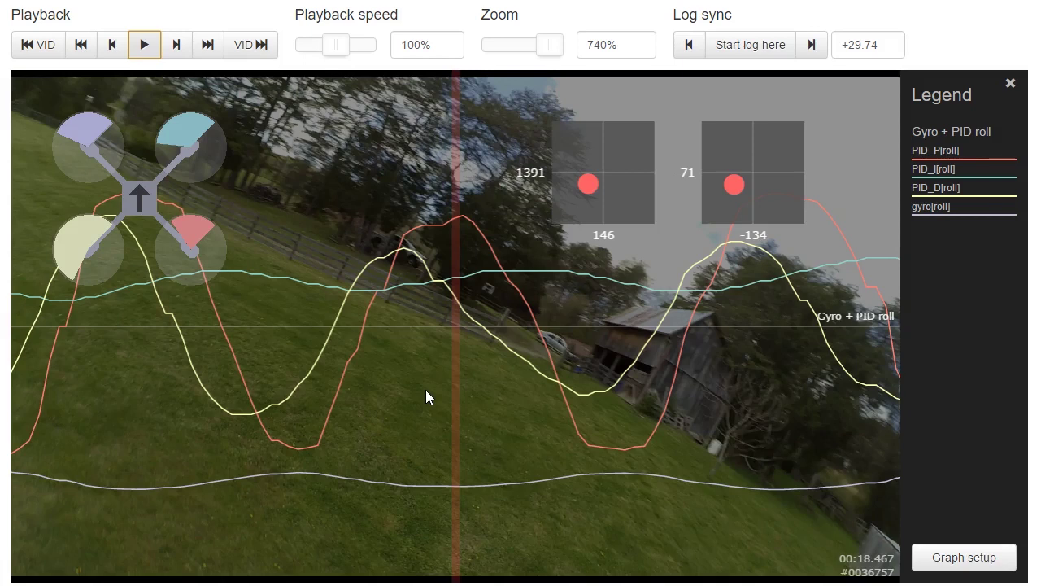
pyautogui.moveTo(396, 396); pyautogui.dragTo(418, 390)
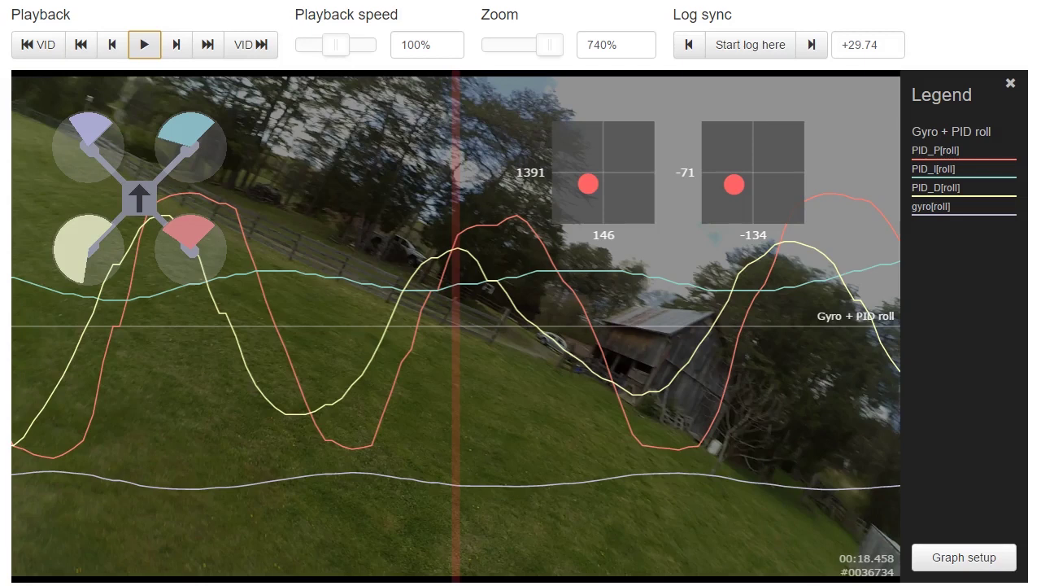
# Reset the graph zoom back to 100%.
pyautogui.moveTo(550, 45); pyautogui.dragTo(525, 48)
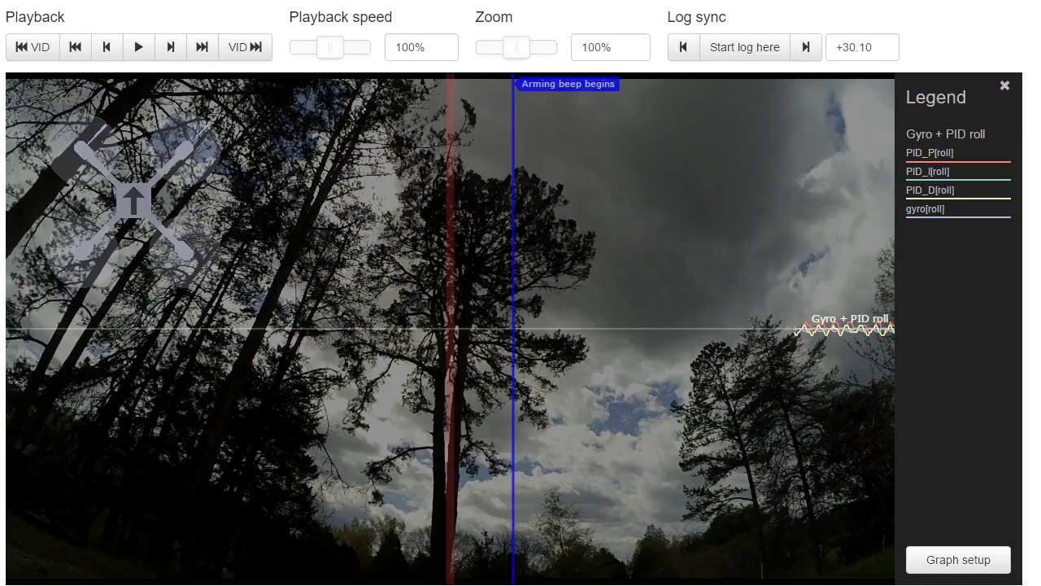
# Start playback of the synced log and flight video.
pyautogui.click(136, 45)
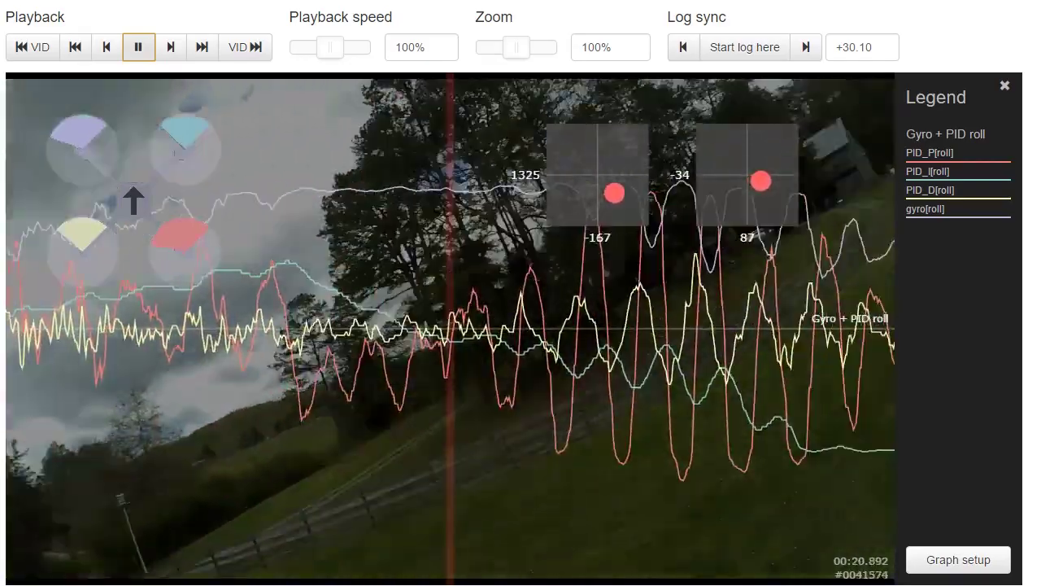
# Pause playback and scrub the log and video back from 00:21 to about 00:16.
pyautogui.press('space')
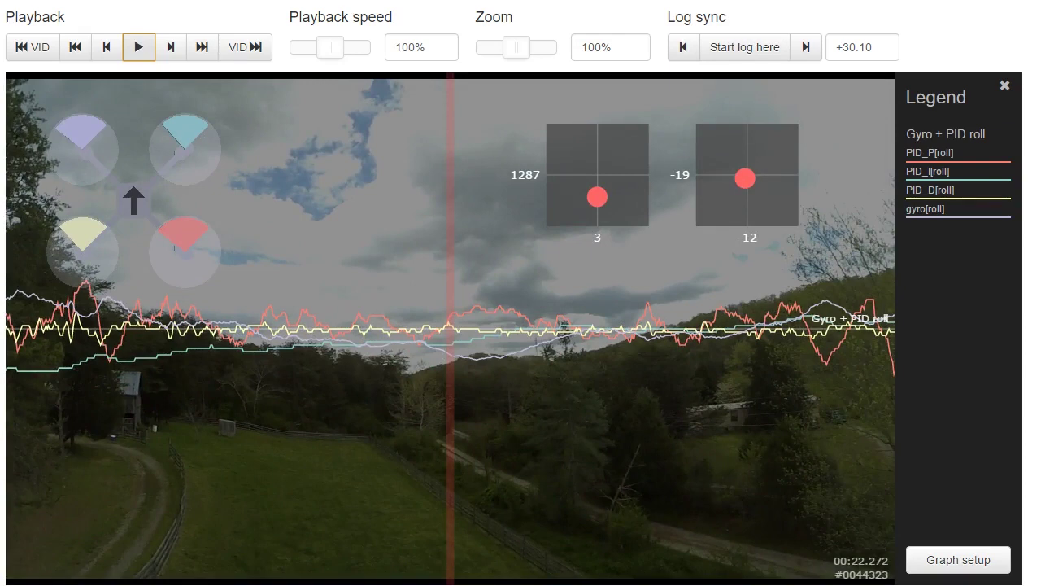
pyautogui.moveTo(226, 516); pyautogui.dragTo(674, 493)
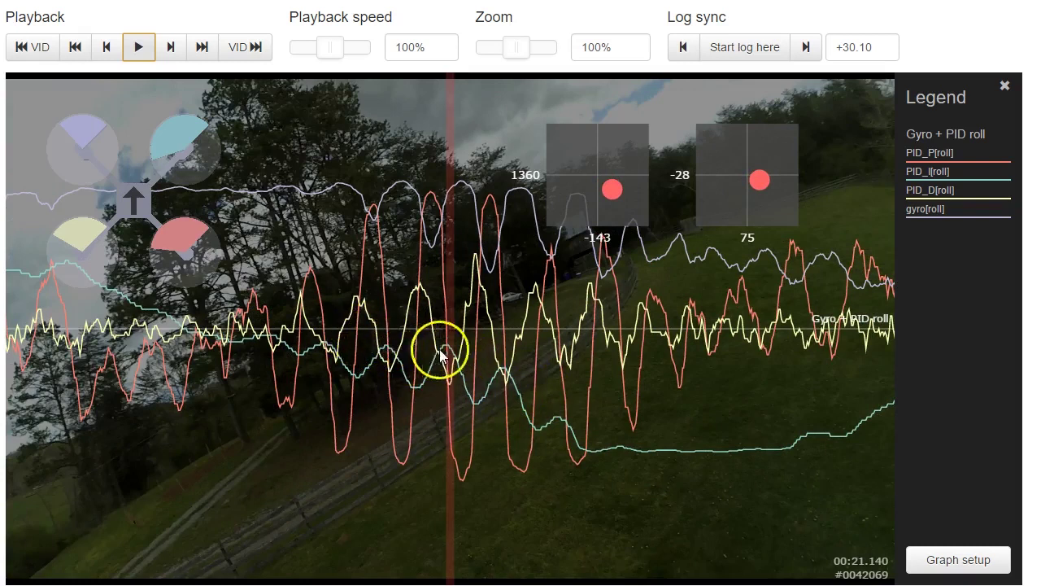
pyautogui.moveTo(257, 398); pyautogui.dragTo(791, 414)
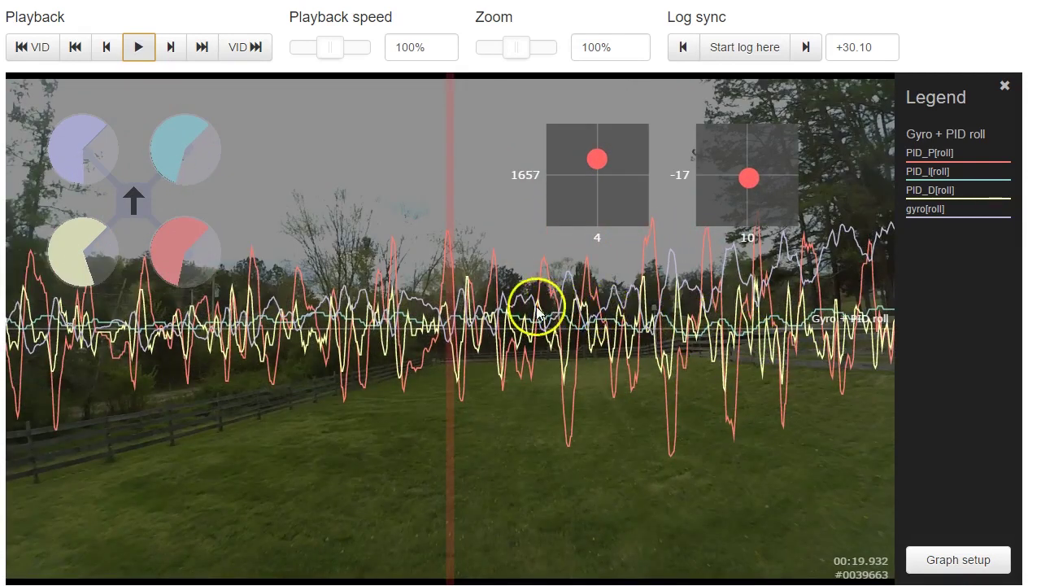
pyautogui.moveTo(705, 331); pyautogui.dragTo(627, 327)
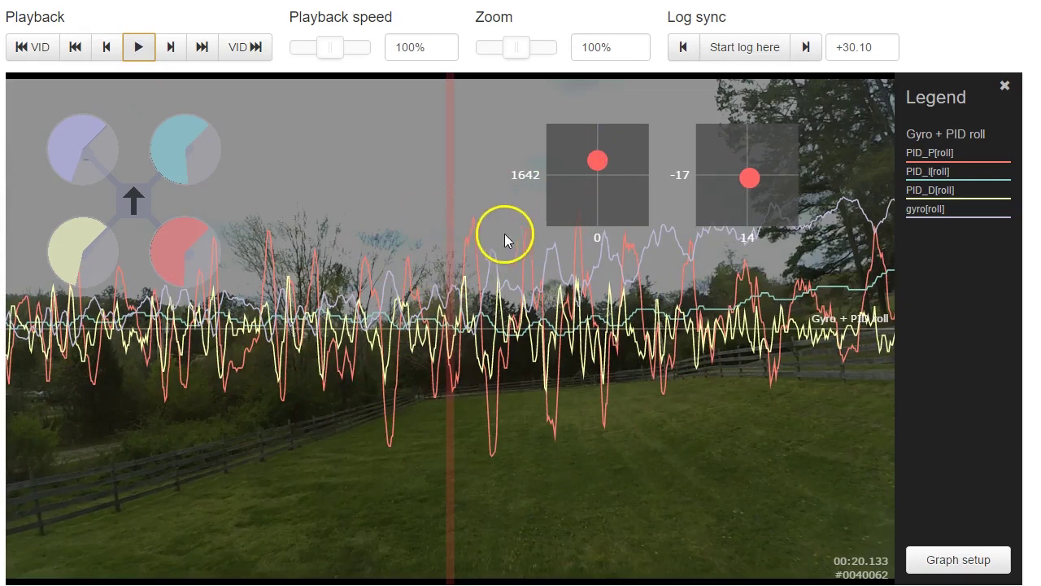
pyautogui.moveTo(326, 365); pyautogui.dragTo(926, 389)
pyautogui.moveTo(464, 437); pyautogui.dragTo(558, 369)
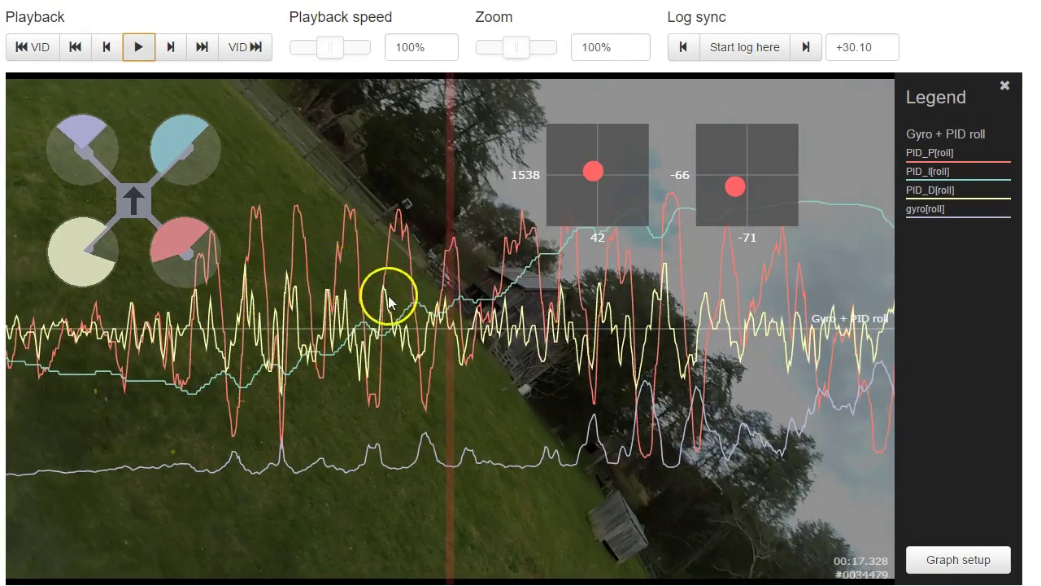
pyautogui.moveTo(389, 303); pyautogui.dragTo(969, 415)
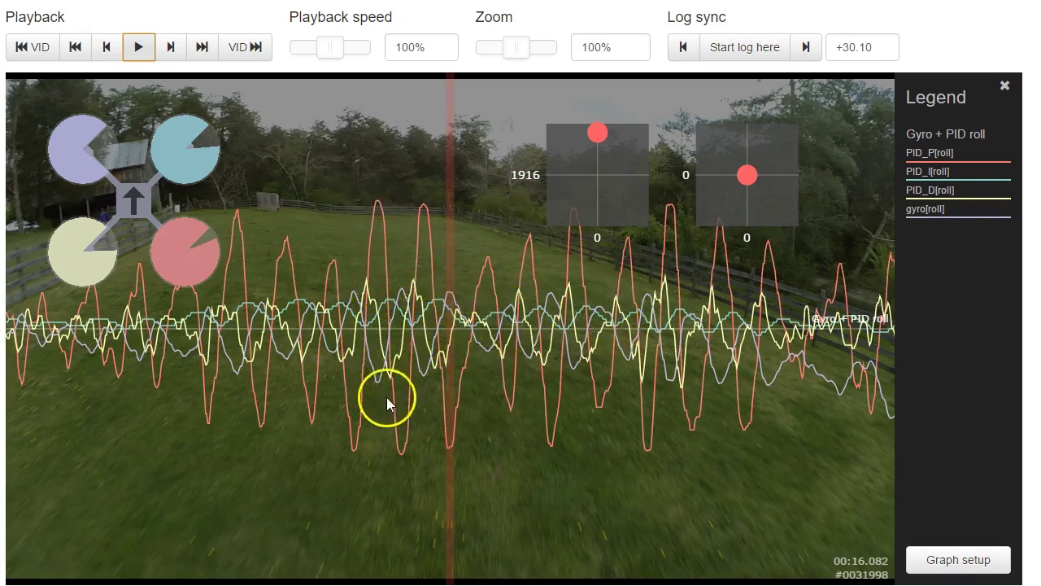
# Resume playback and rewind the log from about 15.8 s to the 11 s mark.
pyautogui.press('space')
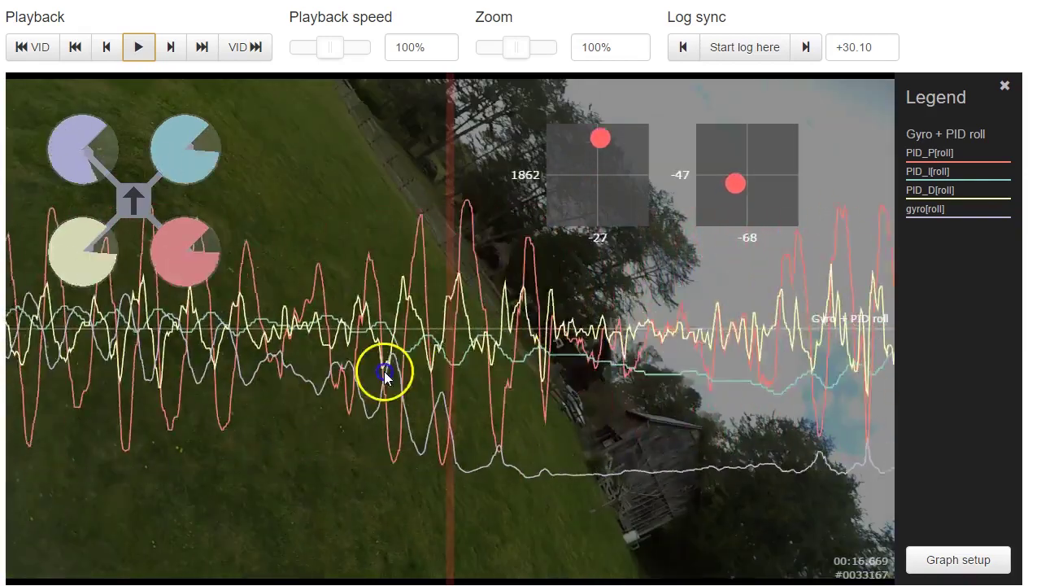
pyautogui.moveTo(383, 372); pyautogui.dragTo(790, 379)
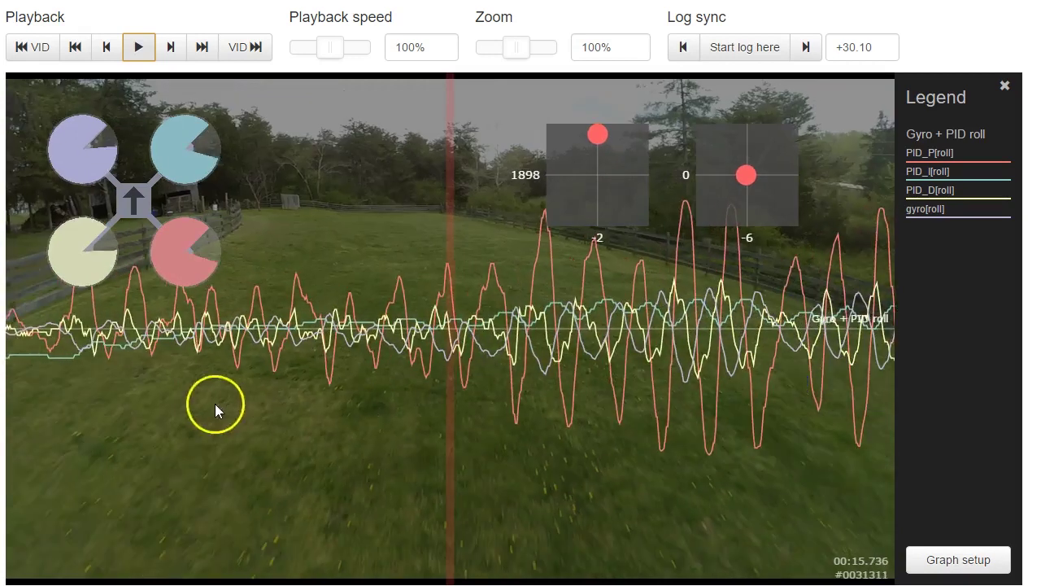
pyautogui.moveTo(215, 404); pyautogui.dragTo(1015, 415)
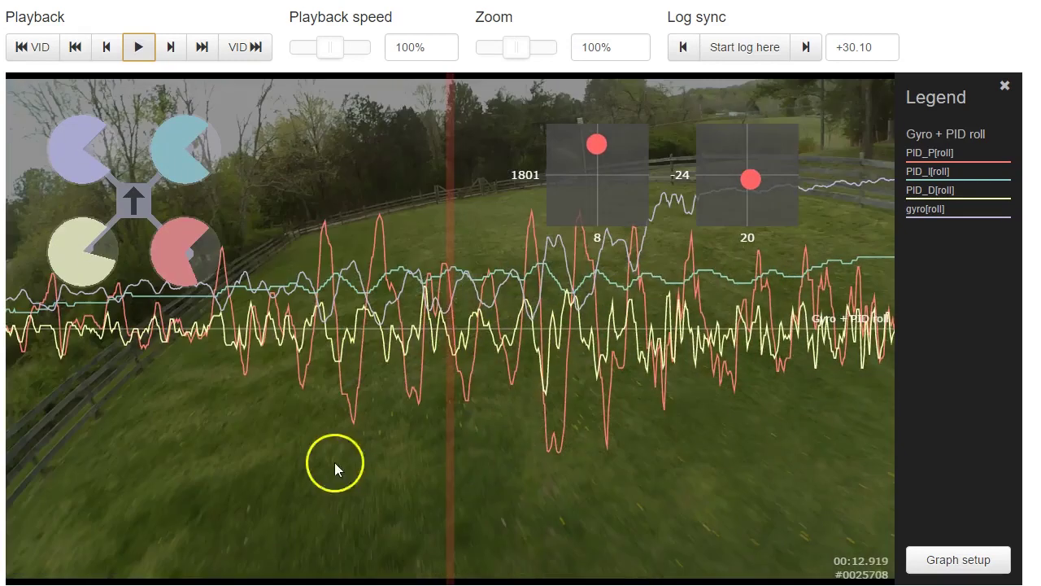
pyautogui.moveTo(336, 470); pyautogui.dragTo(635, 434)
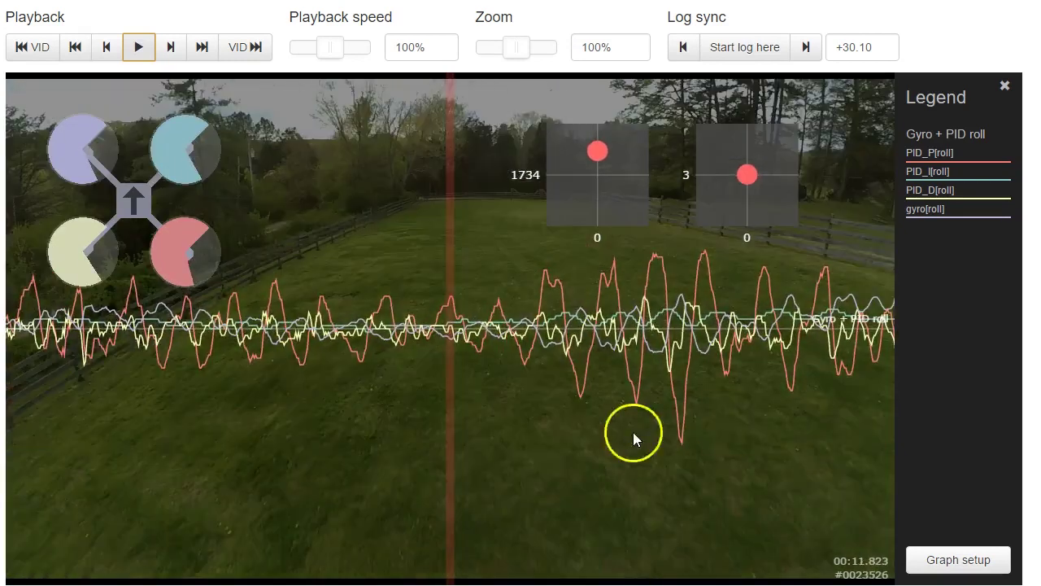
pyautogui.moveTo(350, 443); pyautogui.dragTo(509, 437)
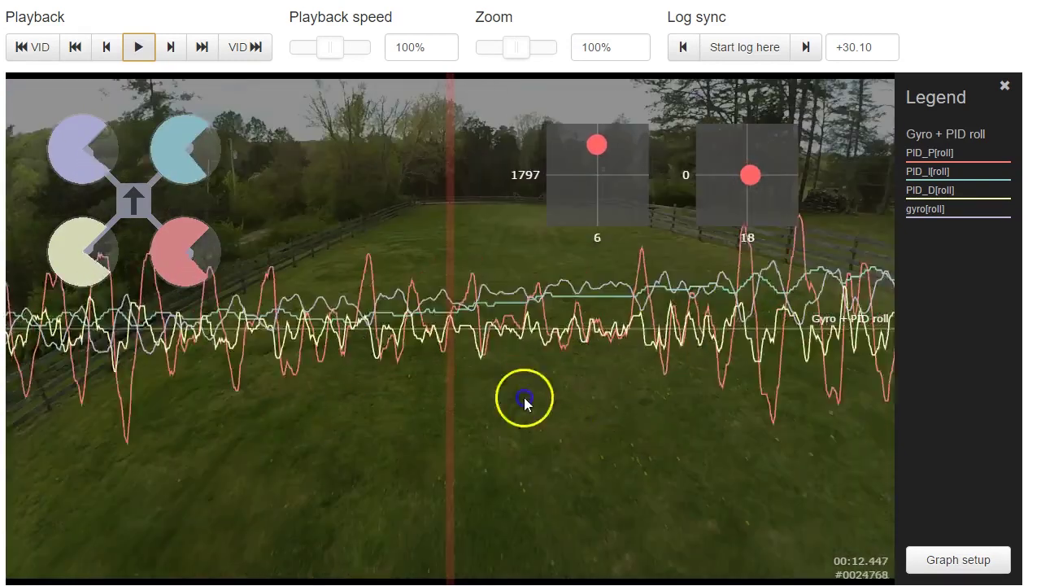
# Scrub forward through the roll oscillations to settle the log near 16.7 s.
pyautogui.moveTo(525, 399); pyautogui.dragTo(402, 367)
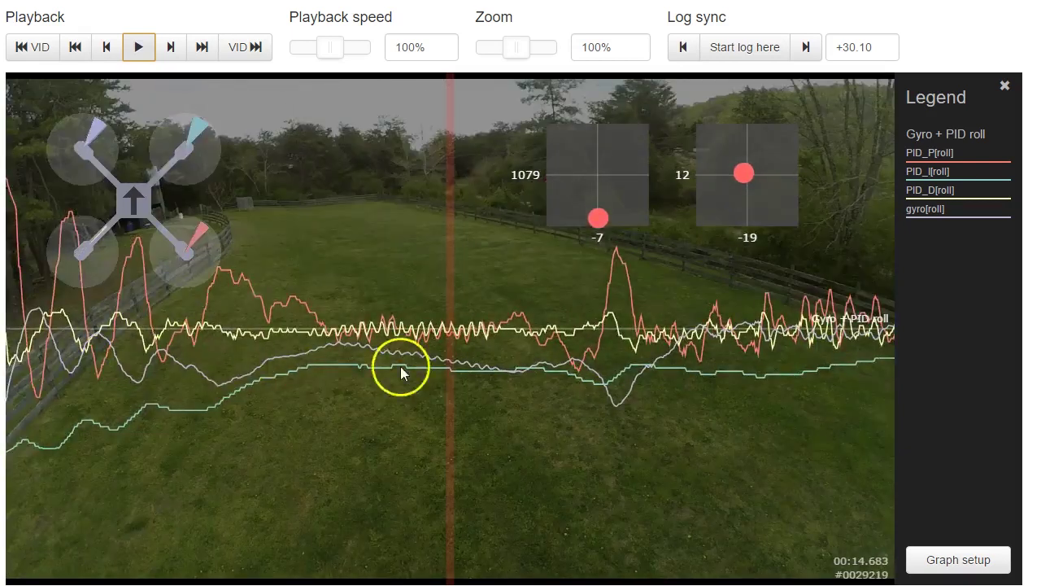
pyautogui.moveTo(161, 364); pyautogui.dragTo(573, 165)
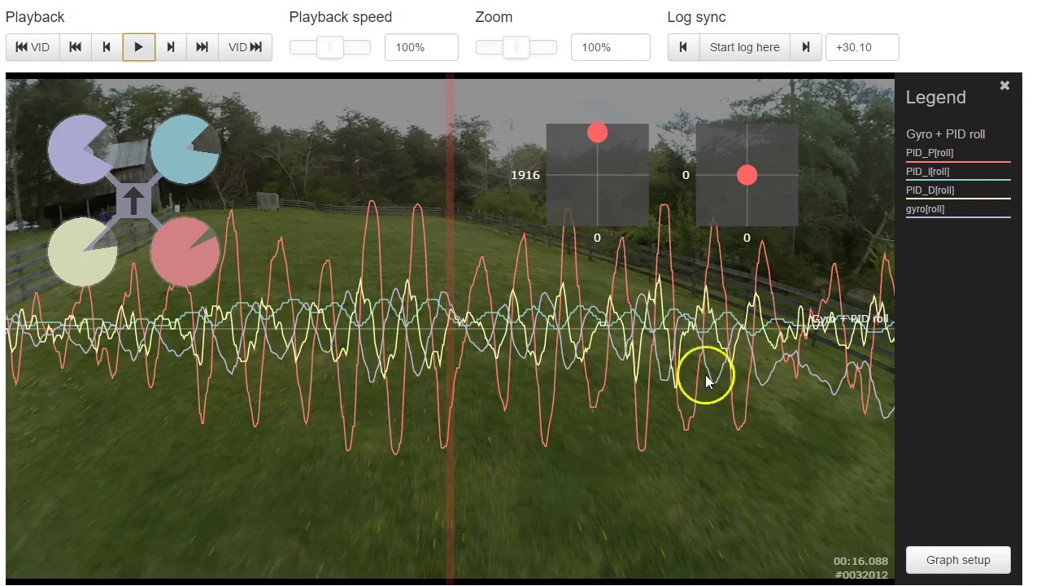
pyautogui.moveTo(706, 374); pyautogui.dragTo(325, 328)
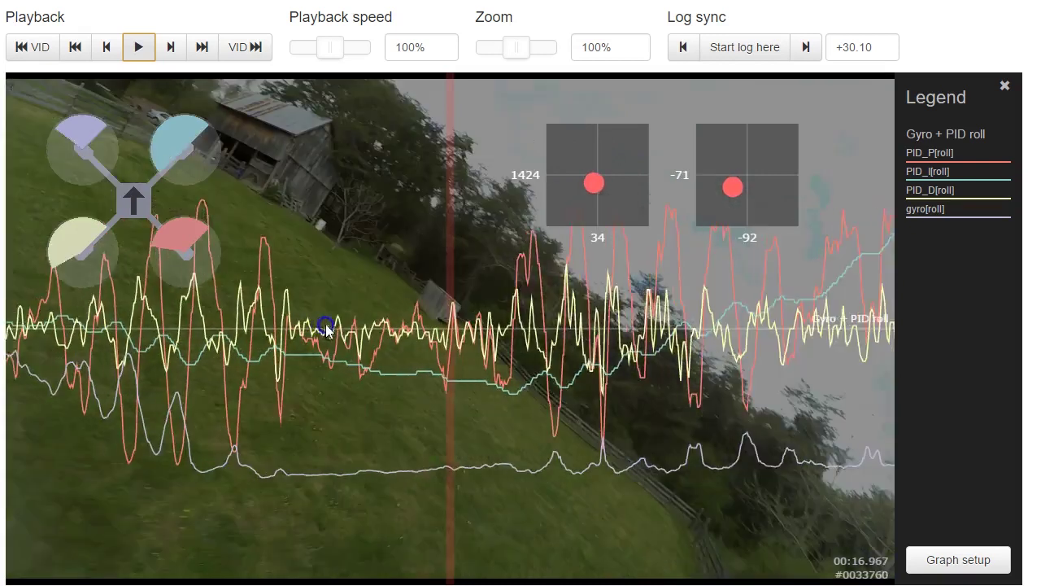
pyautogui.click(334, 329)
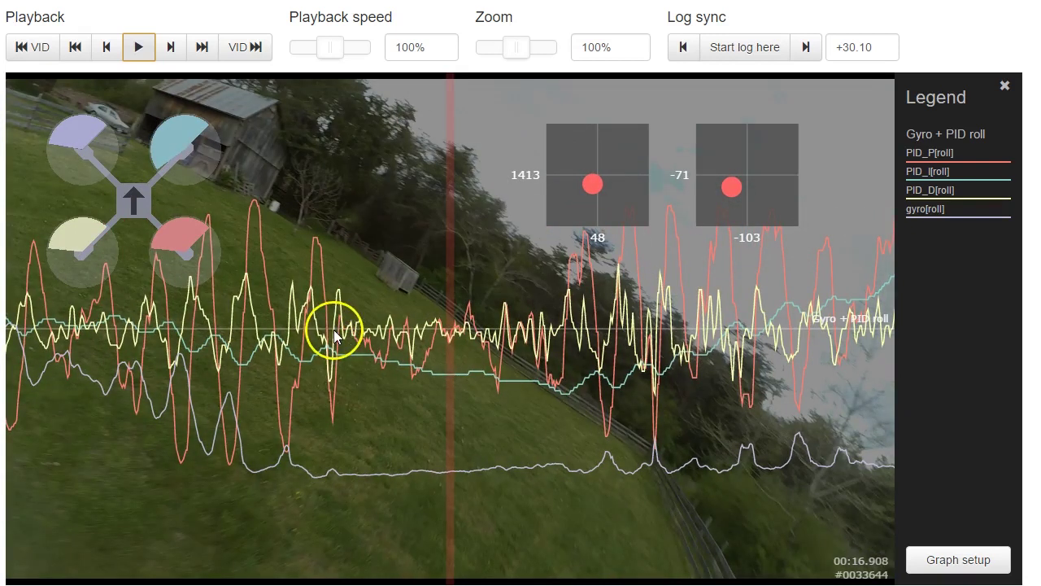
pyautogui.moveTo(312, 333); pyautogui.dragTo(357, 356)
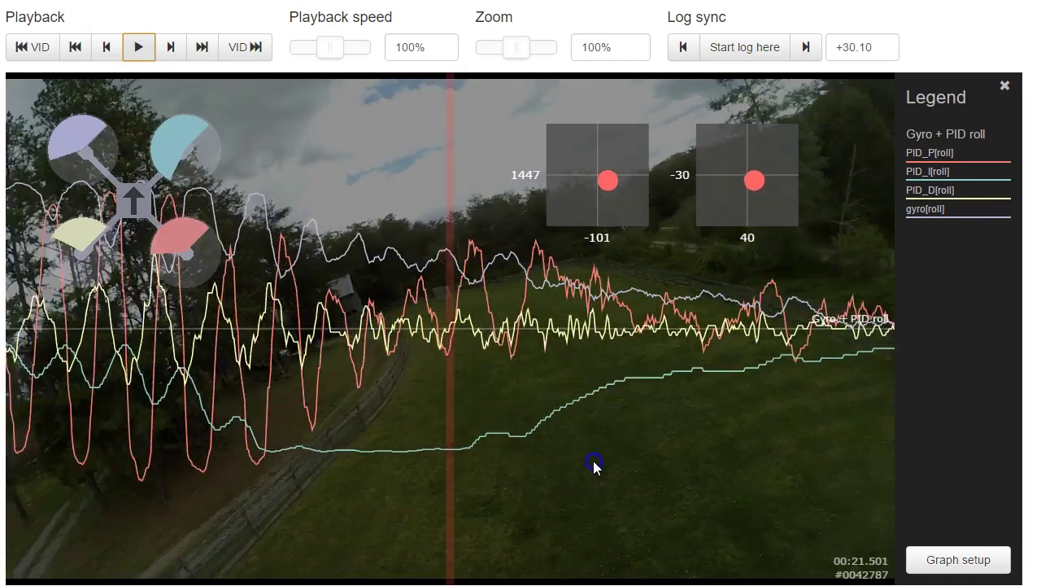
# Pause near 22 s, resume, then pause again at about 24.6 s.
pyautogui.click(442, 390)
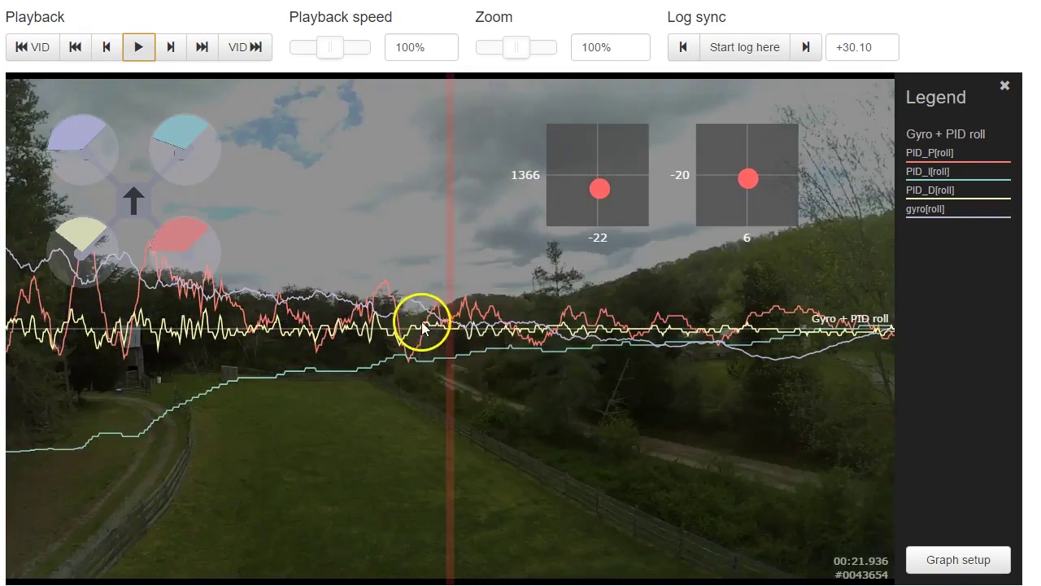
pyautogui.click(236, 309)
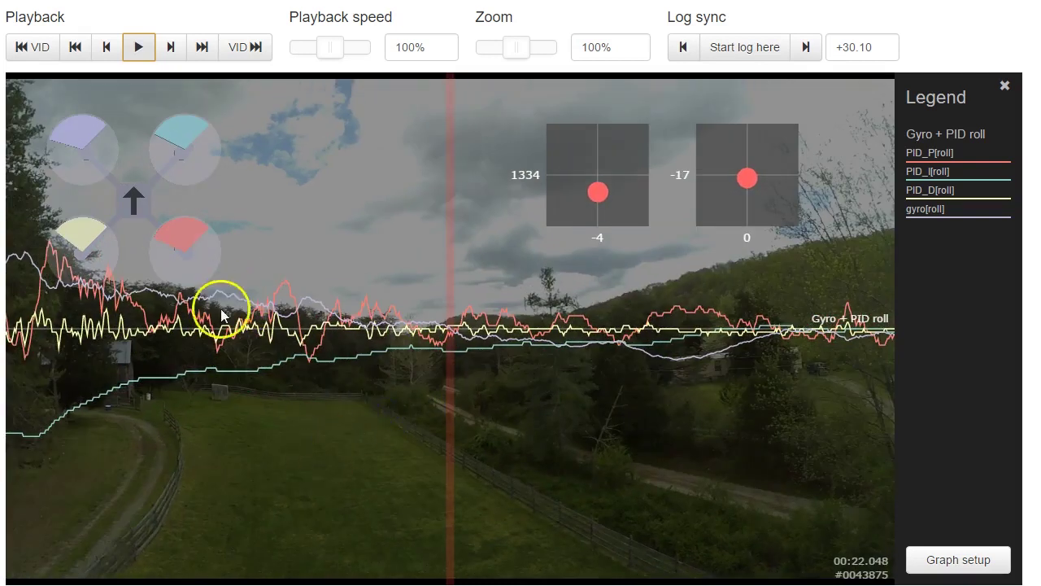
pyautogui.click(140, 48)
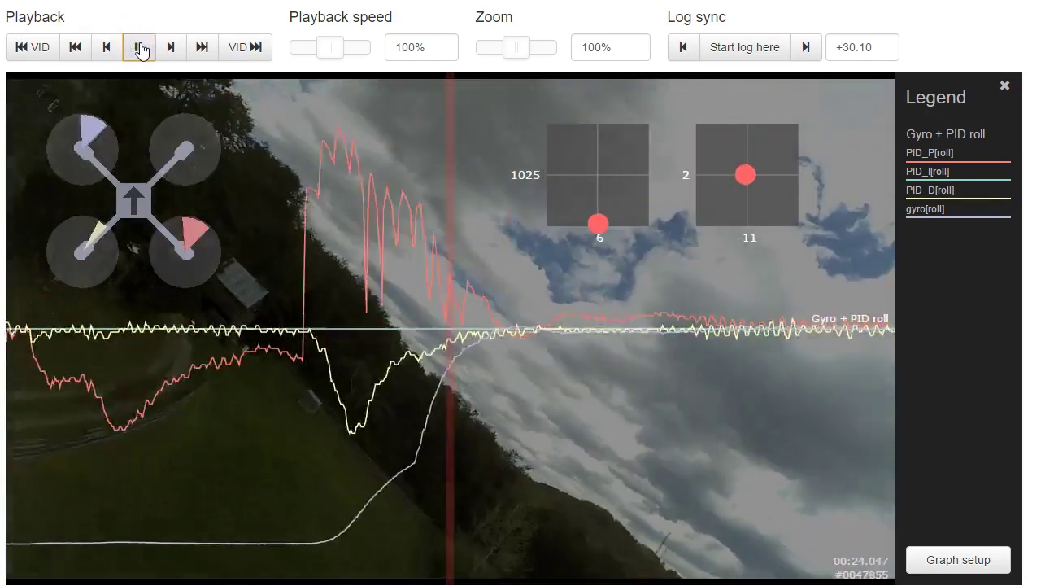
pyautogui.click(140, 48)
# Scrub to the roll P-term spike near 24.08 s and lower playback speed to 50%.
pyautogui.click(295, 445)
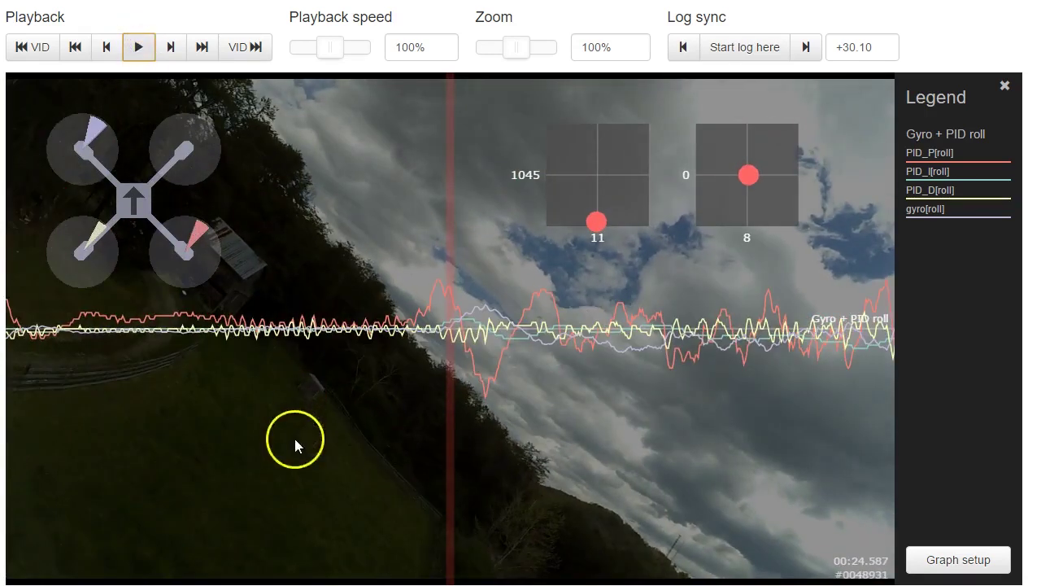
pyautogui.moveTo(236, 431); pyautogui.dragTo(451, 417)
pyautogui.click(479, 332)
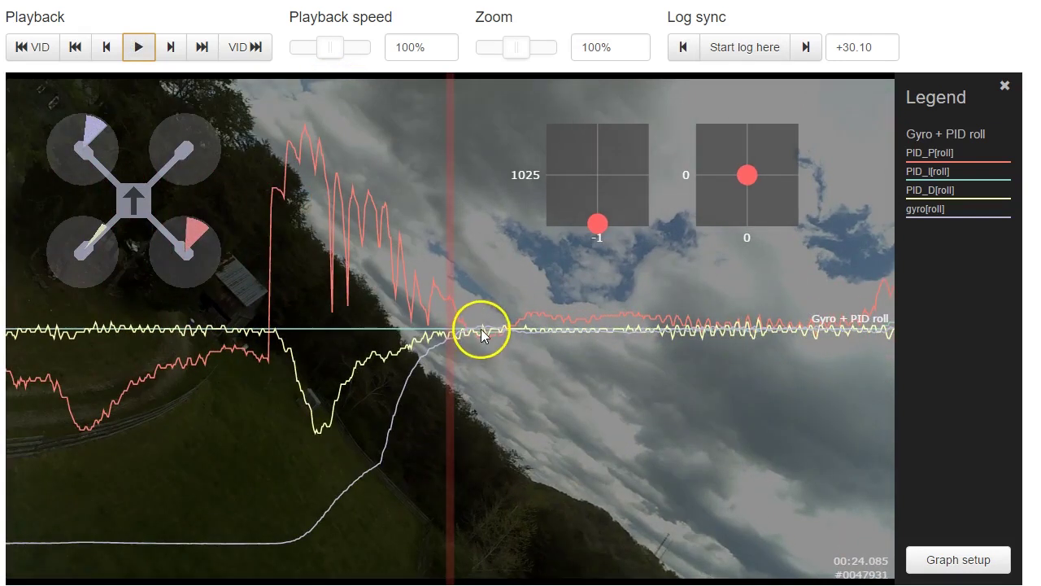
pyautogui.moveTo(482, 333); pyautogui.dragTo(459, 328)
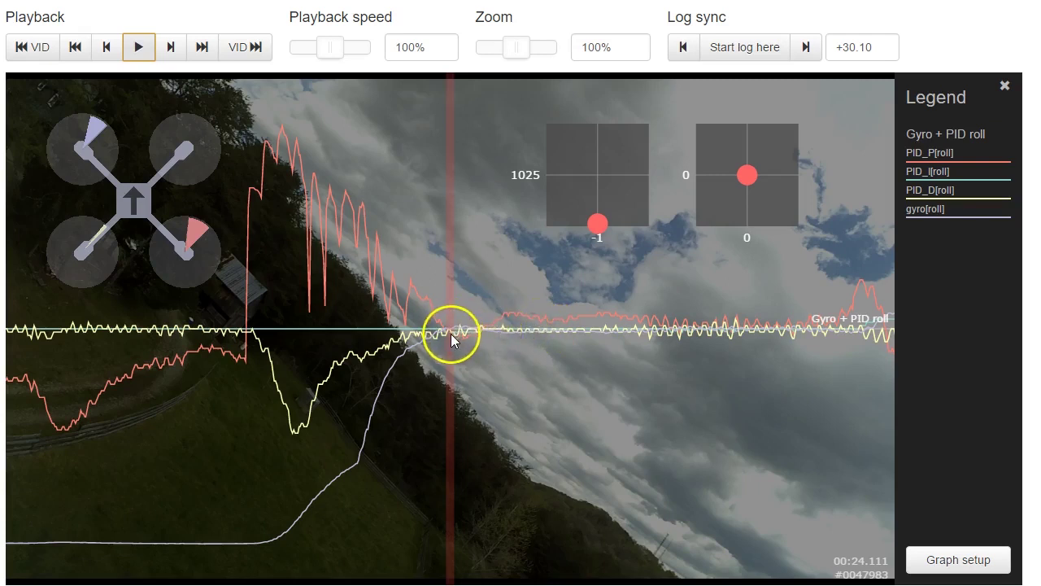
pyautogui.moveTo(459, 330); pyautogui.dragTo(887, 396)
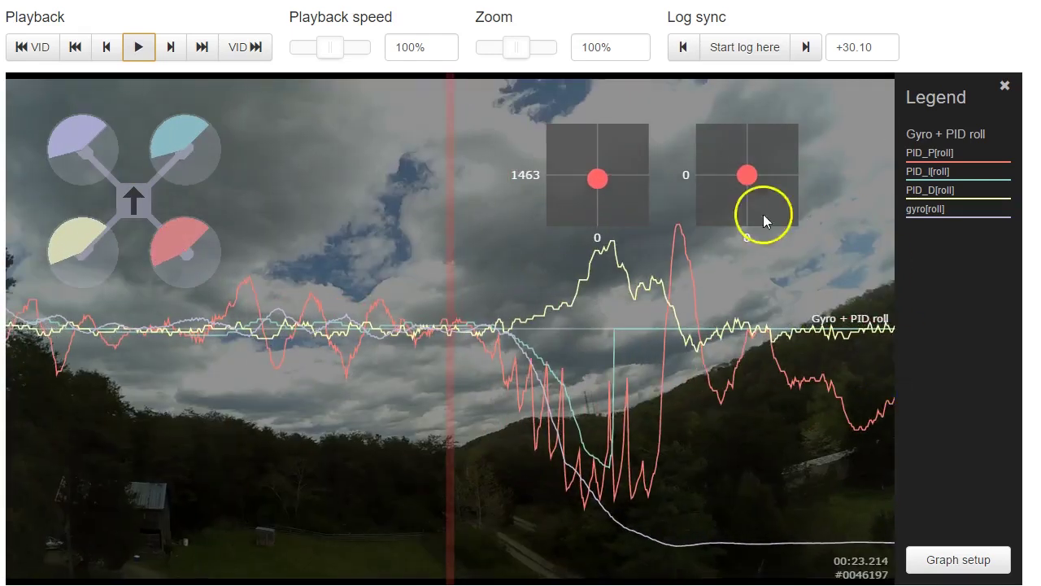
pyautogui.moveTo(329, 49); pyautogui.dragTo(308, 45)
# Set the playback speed back to 100% and resume playing the roll trace.
pyautogui.click(144, 57)
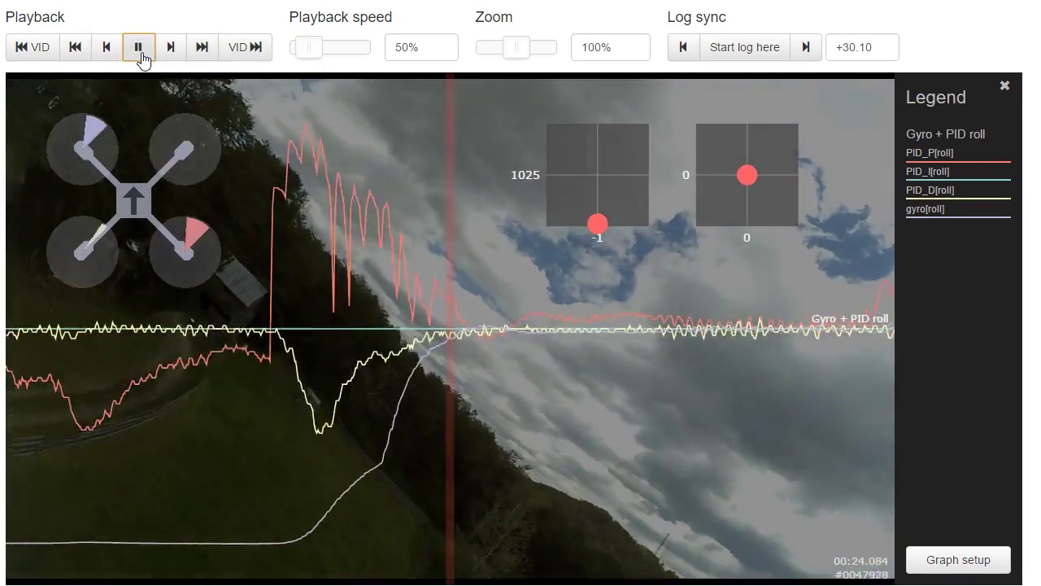
pyautogui.click(139, 49)
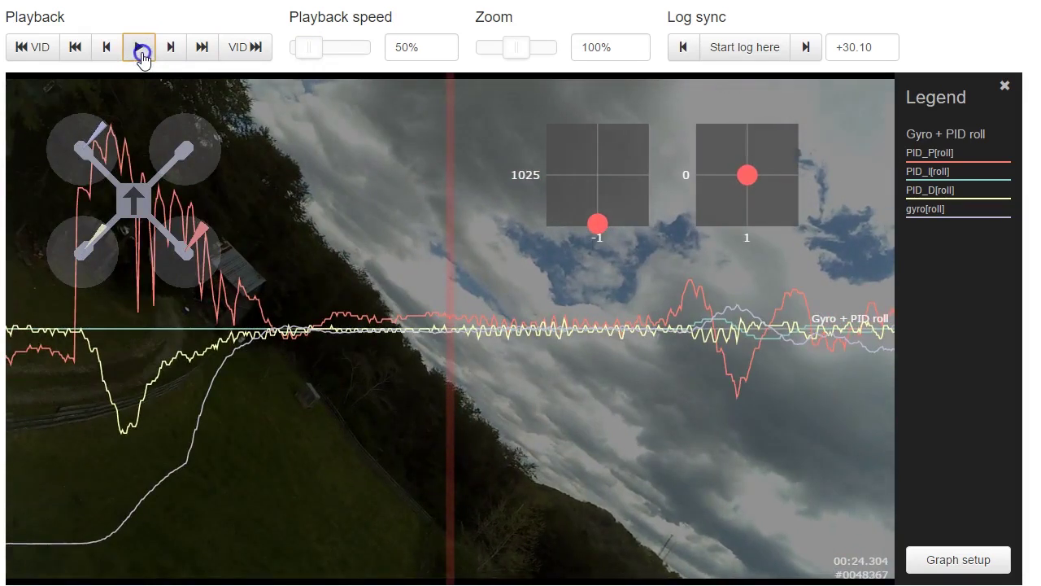
pyautogui.click(540, 351)
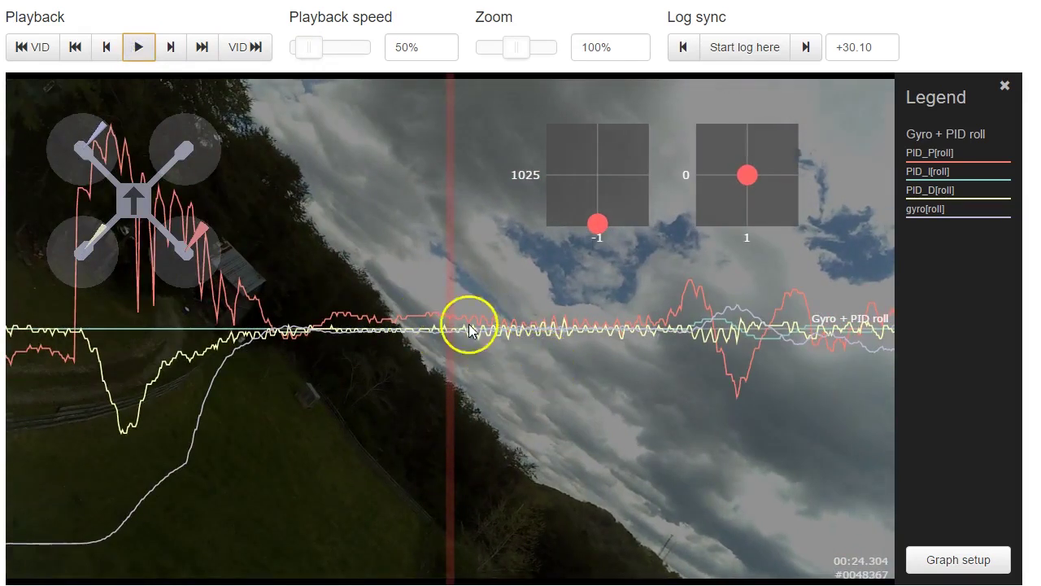
pyautogui.moveTo(310, 46); pyautogui.dragTo(336, 49)
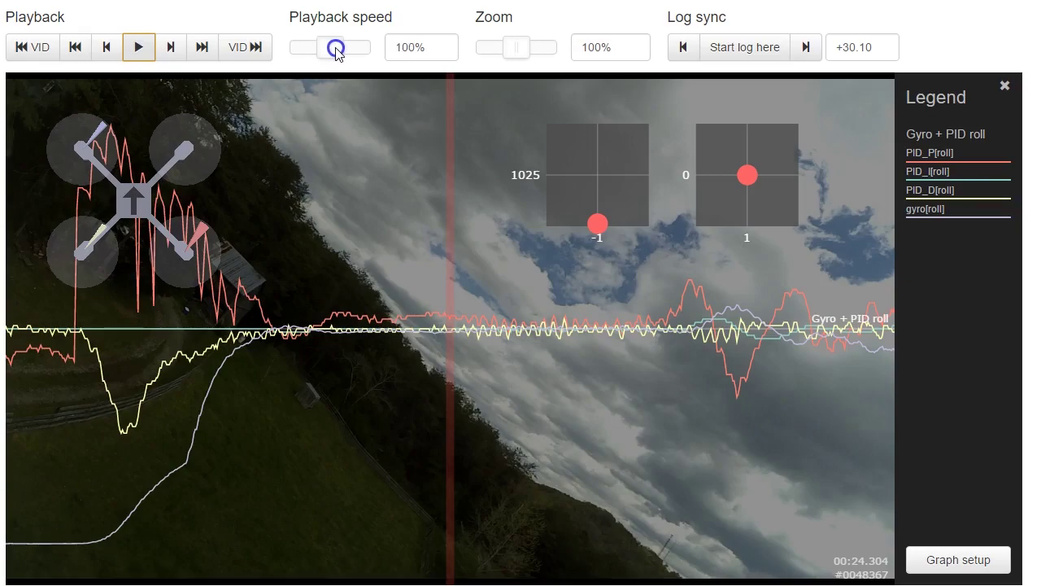
pyautogui.click(140, 49)
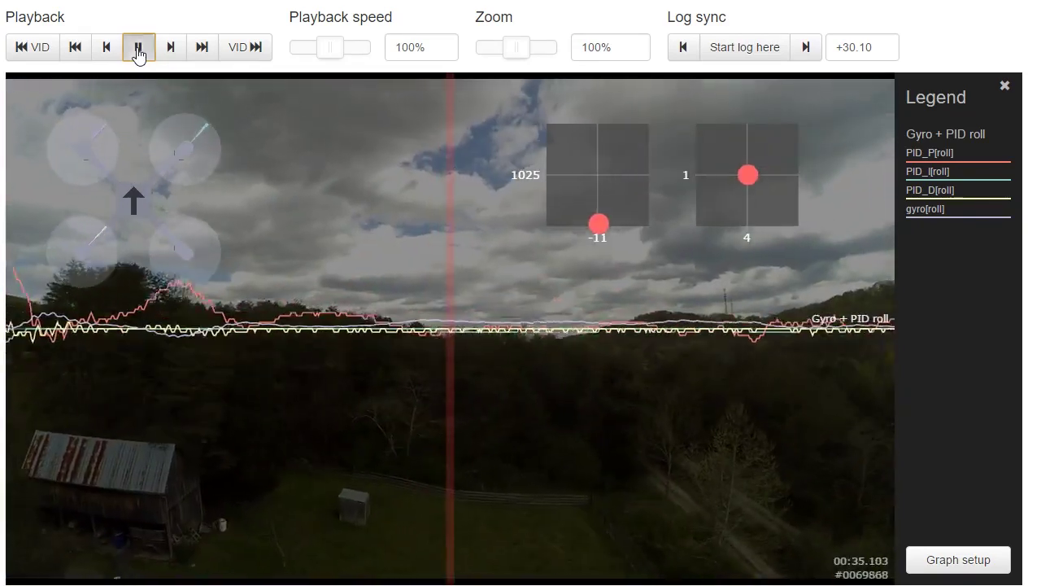
# Pause and rewind the log and video to about 00:30.5.
pyautogui.click(138, 54)
pyautogui.moveTo(523, 374); pyautogui.dragTo(995, 388)
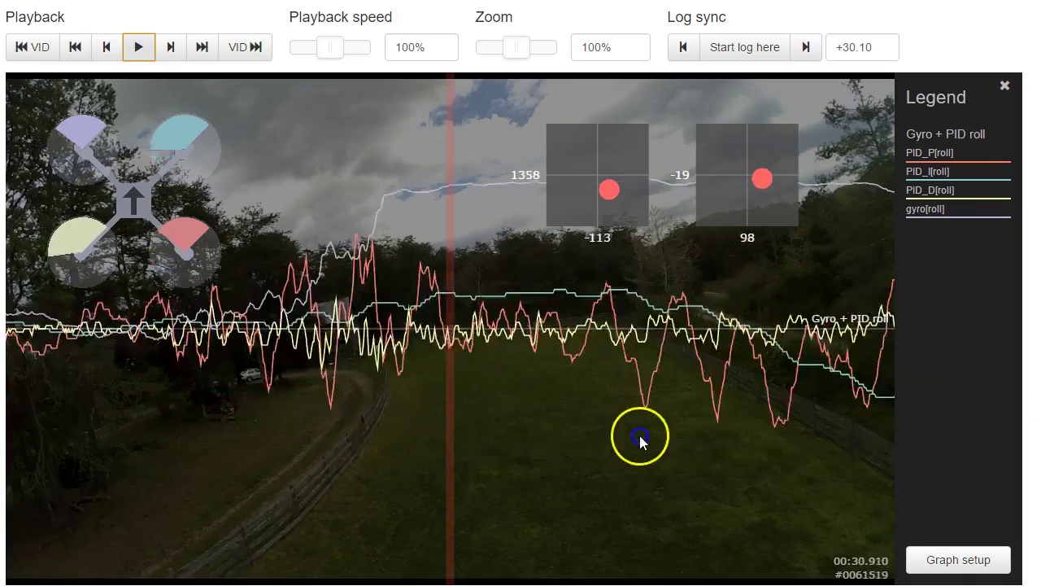
pyautogui.moveTo(640, 434); pyautogui.dragTo(932, 458)
# Replace Graph 1's roll fields with the Gyro + PID pitch preset, save, and scrub to 00:17.5.
pyautogui.click(946, 565)
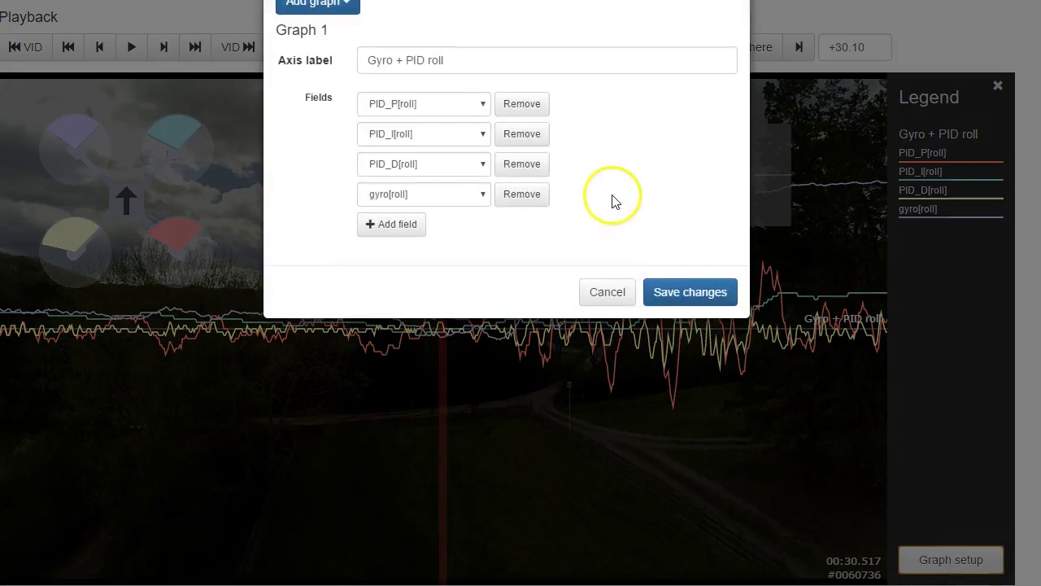
pyautogui.click(531, 102)
pyautogui.click(531, 103)
pyautogui.click(531, 102)
pyautogui.click(529, 103)
pyautogui.click(345, 5)
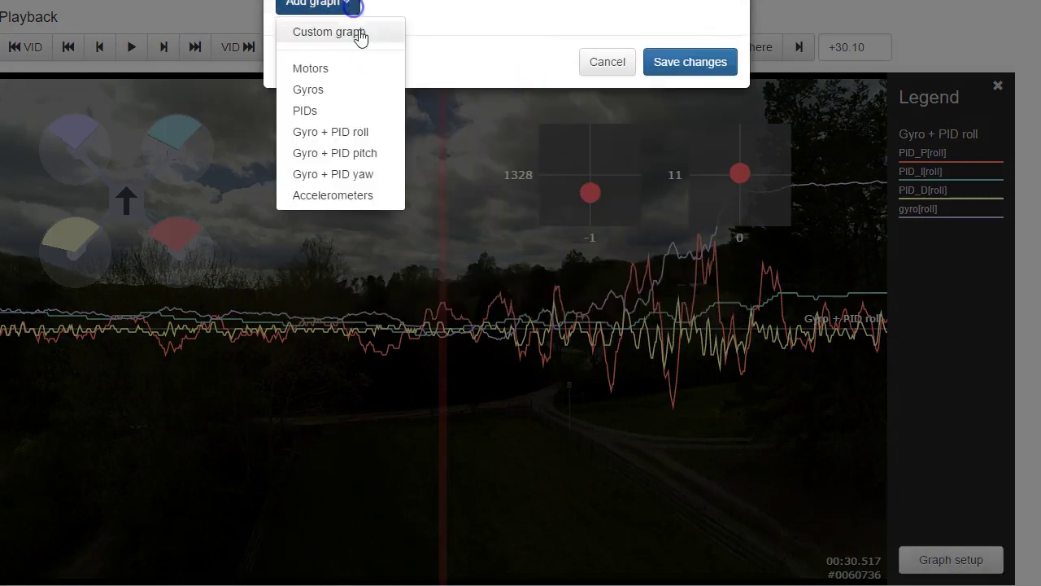
pyautogui.click(354, 153)
pyautogui.click(670, 309)
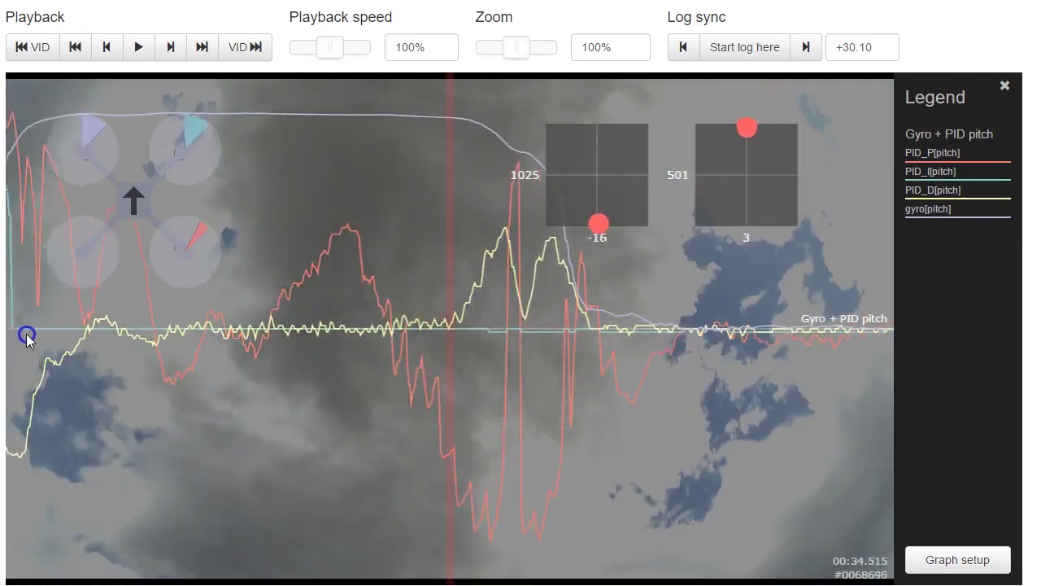
pyautogui.click(143, 334)
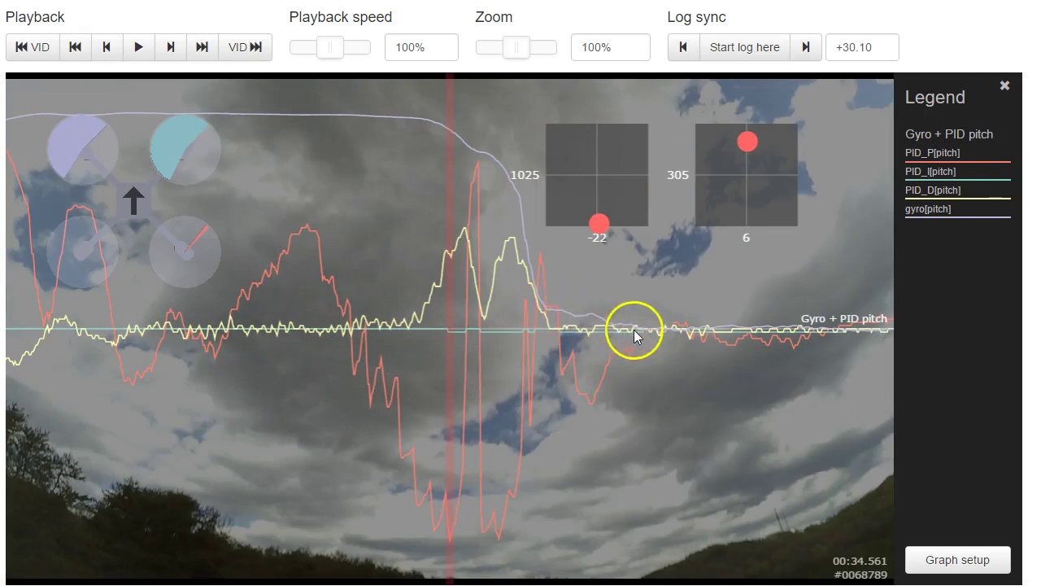
pyautogui.moveTo(632, 328); pyautogui.dragTo(1040, 456)
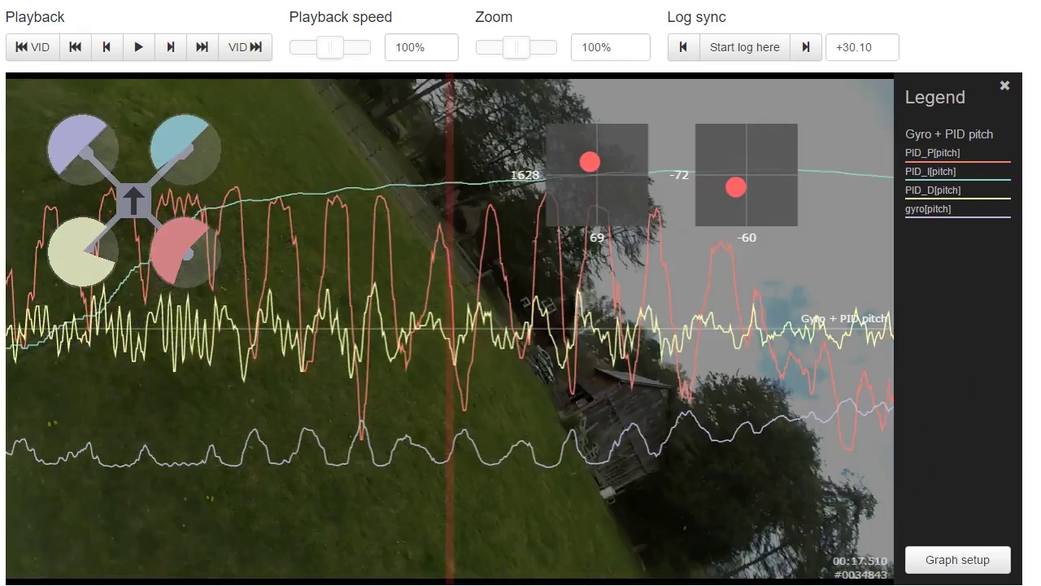
# Scrub the synced pitch trace back from 00:18.6 to 00:11.956, where large P-term oscillations appear.
pyautogui.moveTo(352, 512); pyautogui.dragTo(365, 298)
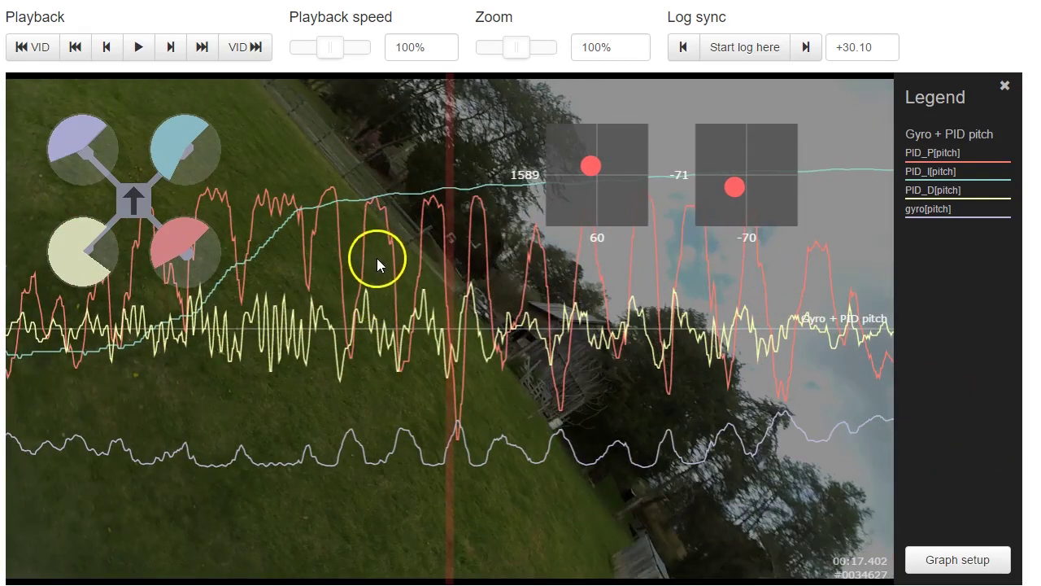
pyautogui.moveTo(377, 258); pyautogui.dragTo(779, 371)
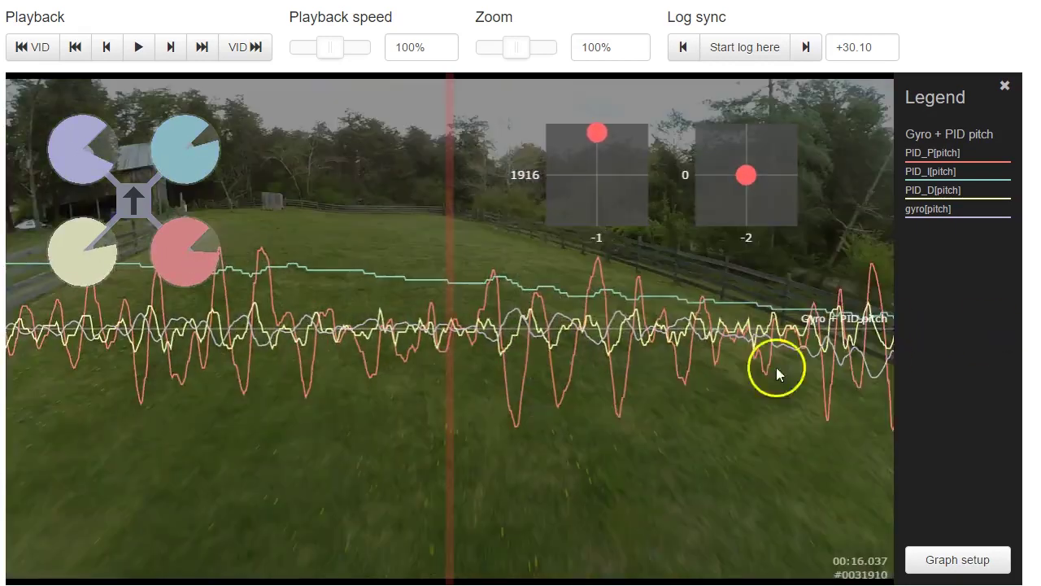
pyautogui.moveTo(477, 371); pyautogui.dragTo(813, 456)
pyautogui.moveTo(493, 479); pyautogui.dragTo(892, 419)
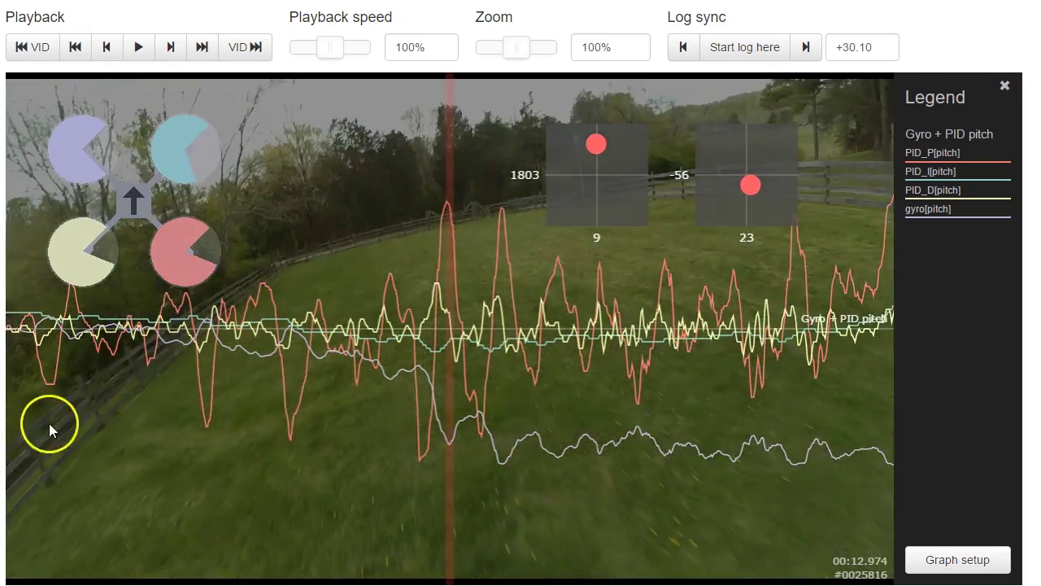
pyautogui.moveTo(49, 423); pyautogui.dragTo(669, 426)
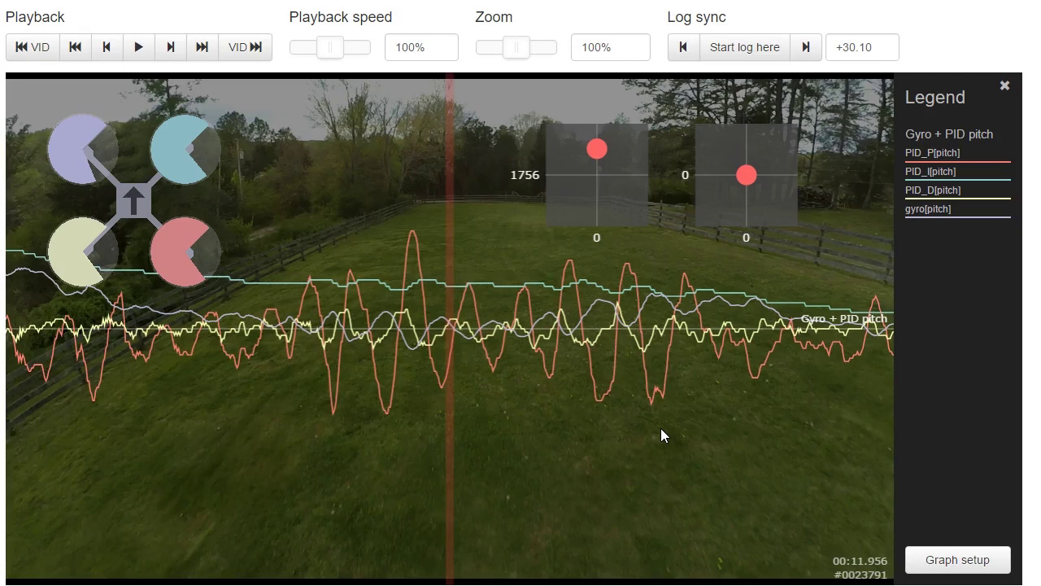
# Scrub the pitch trace forward from 00:12 through 00:15.2, settling at 00:15.696.
pyautogui.moveTo(660, 428); pyautogui.dragTo(357, 441)
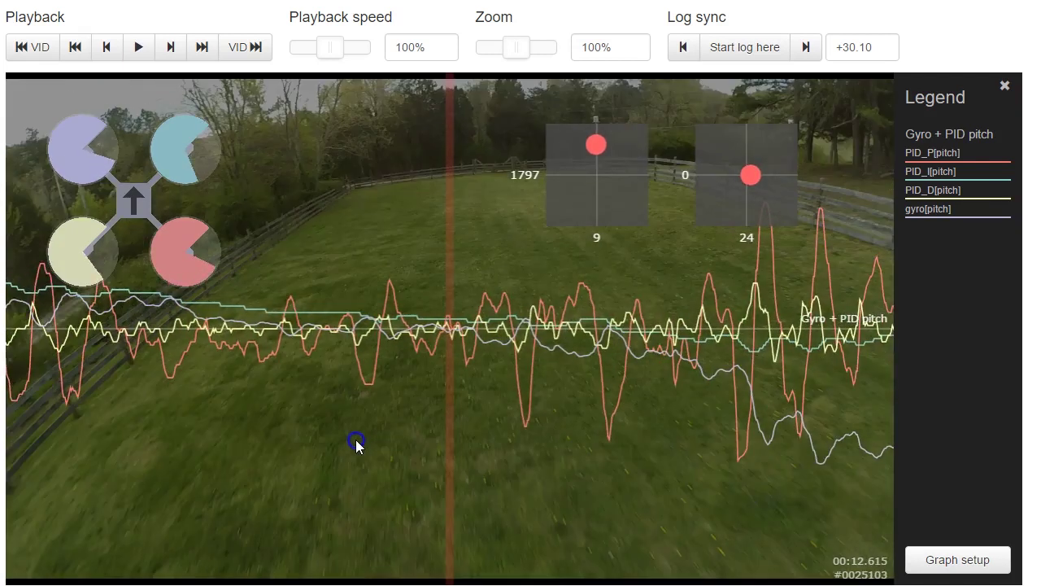
pyautogui.moveTo(613, 446); pyautogui.dragTo(428, 450)
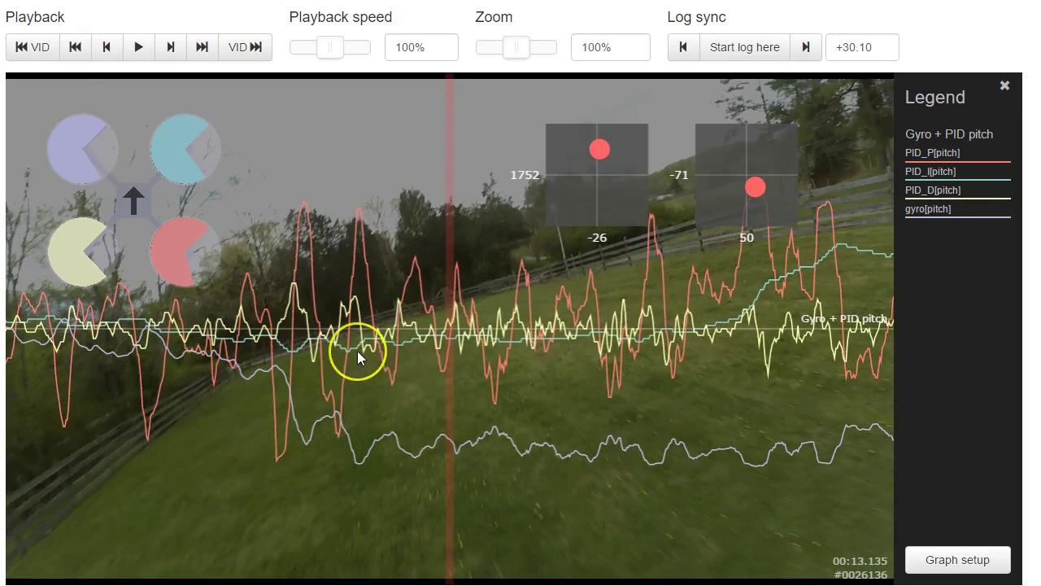
pyautogui.moveTo(627, 372); pyautogui.dragTo(73, 386)
pyautogui.moveTo(822, 397); pyautogui.dragTo(322, 392)
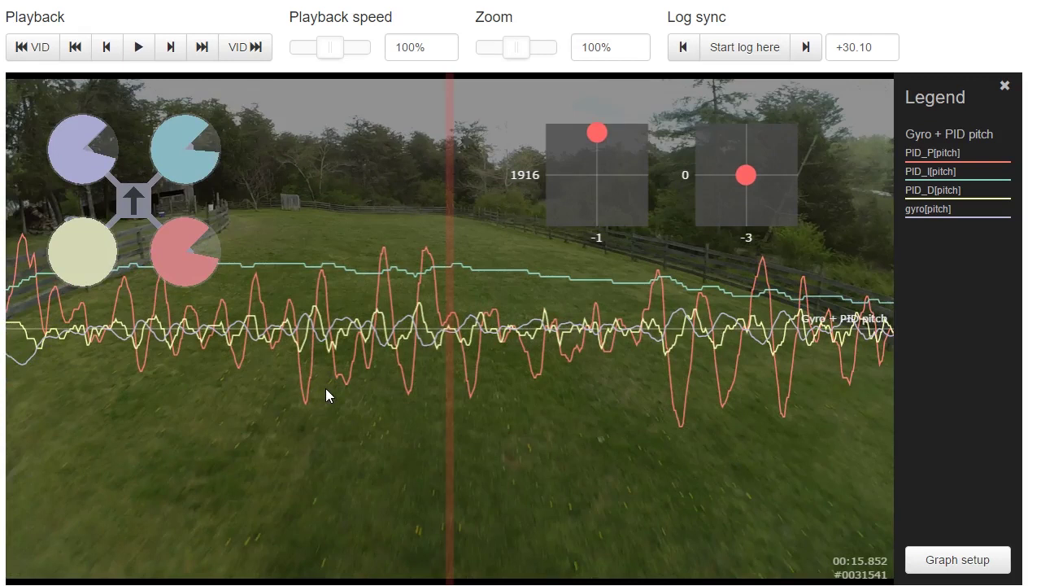
pyautogui.moveTo(325, 388); pyautogui.dragTo(419, 392)
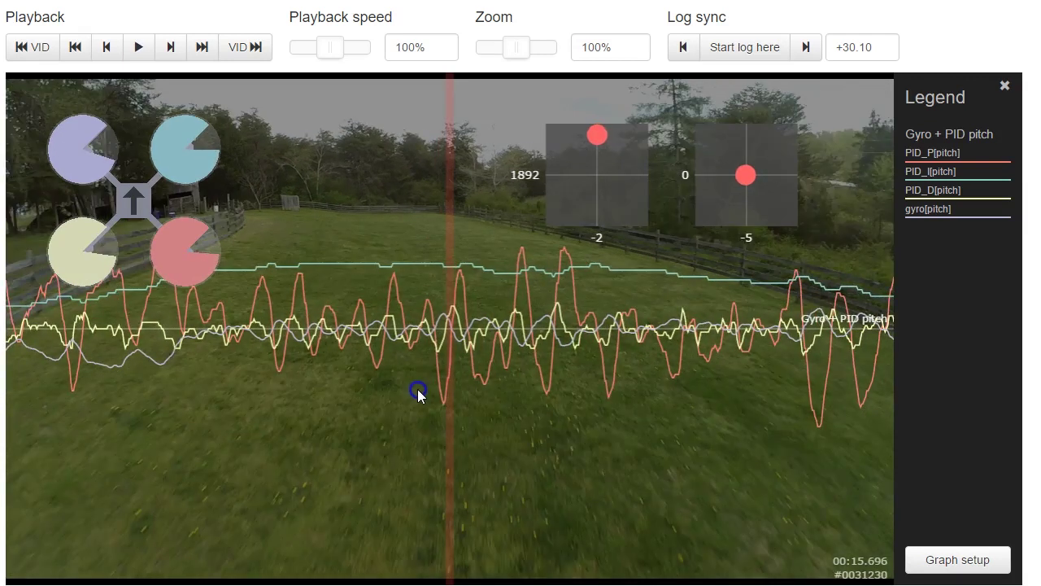
# Advance the pitch trace to 00:17.0, then resume playback to reach 00:37.893.
pyautogui.moveTo(720, 388); pyautogui.dragTo(528, 409)
pyautogui.click(840, 413)
pyautogui.moveTo(839, 413); pyautogui.dragTo(650, 413)
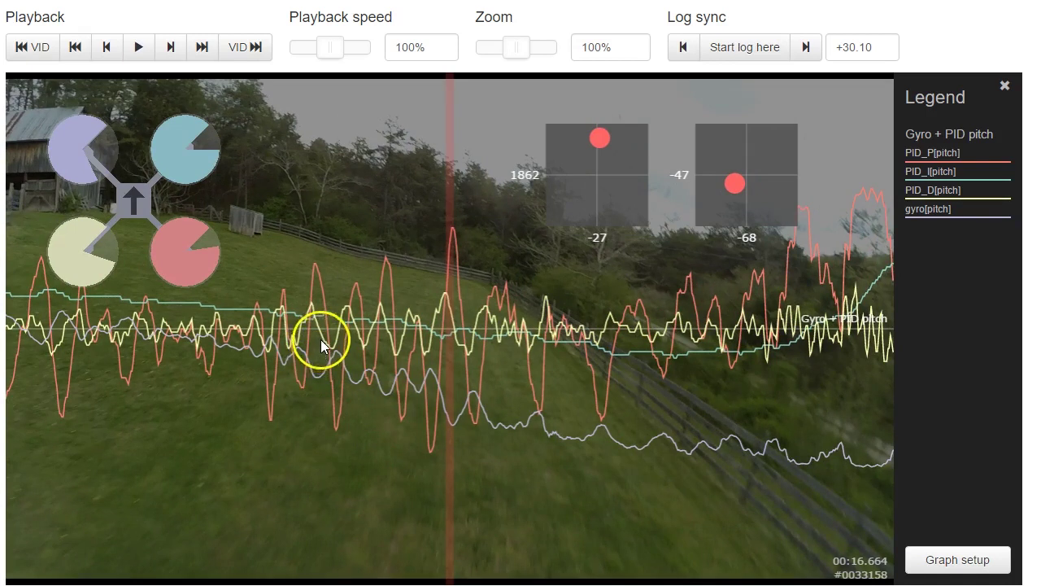
pyautogui.moveTo(643, 384); pyautogui.dragTo(479, 394)
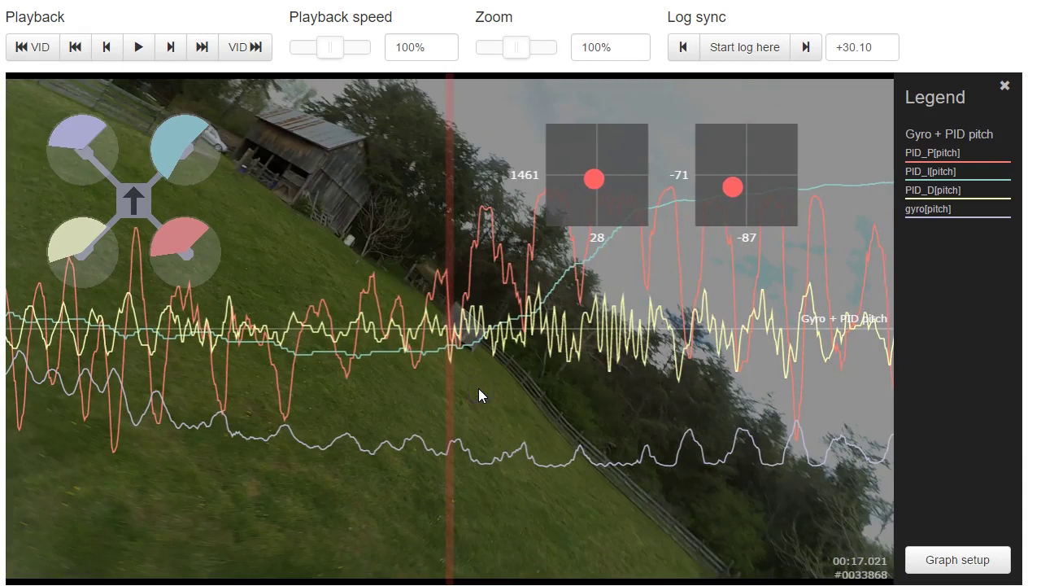
pyautogui.press('space')
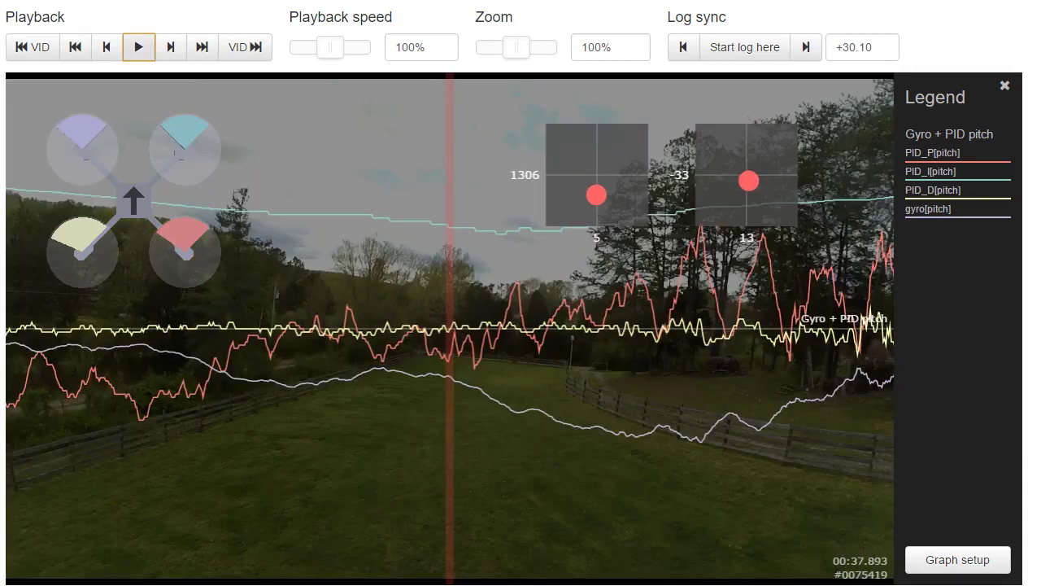